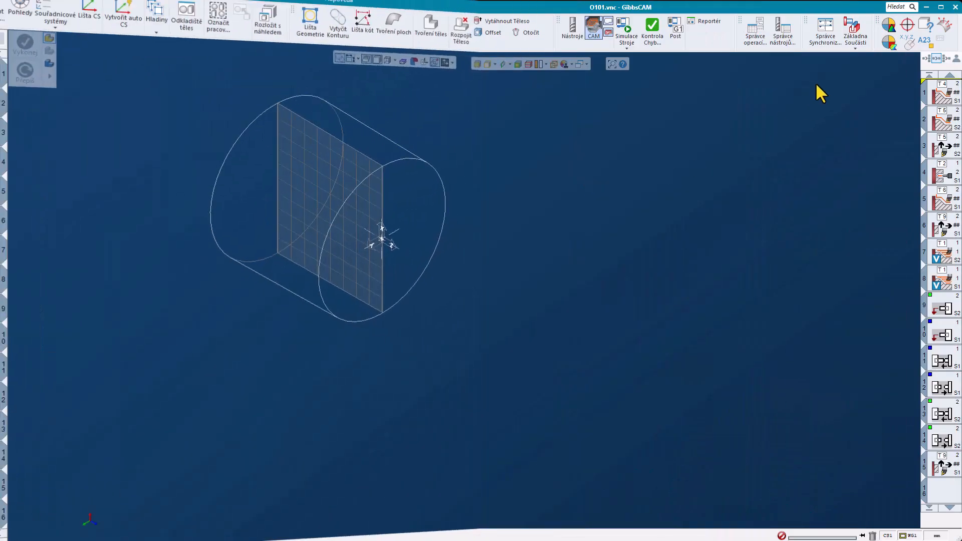
- Show the counter-spindle part station and review the ZX, XY and YZ planes of Spindle 1 and Spindle 2
left_click(856, 49)
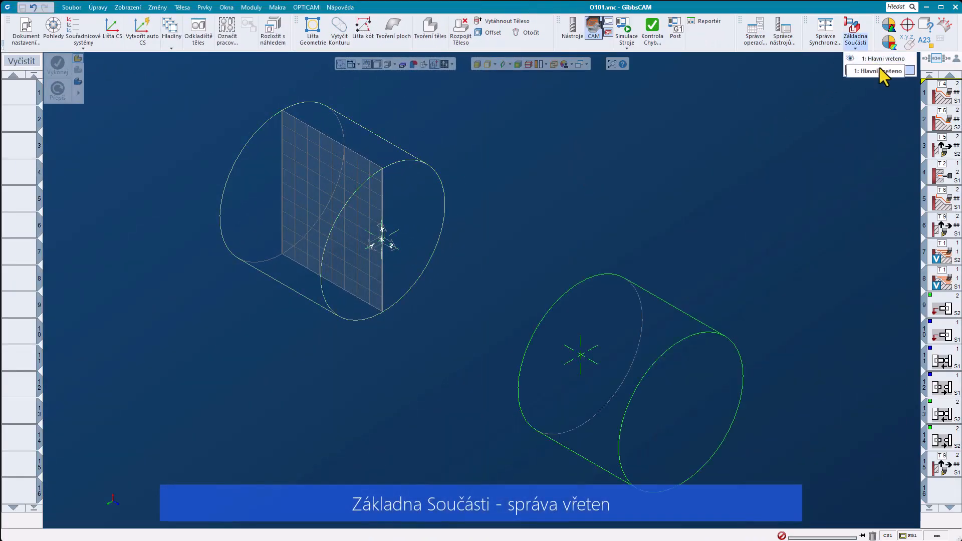
left_click(851, 70)
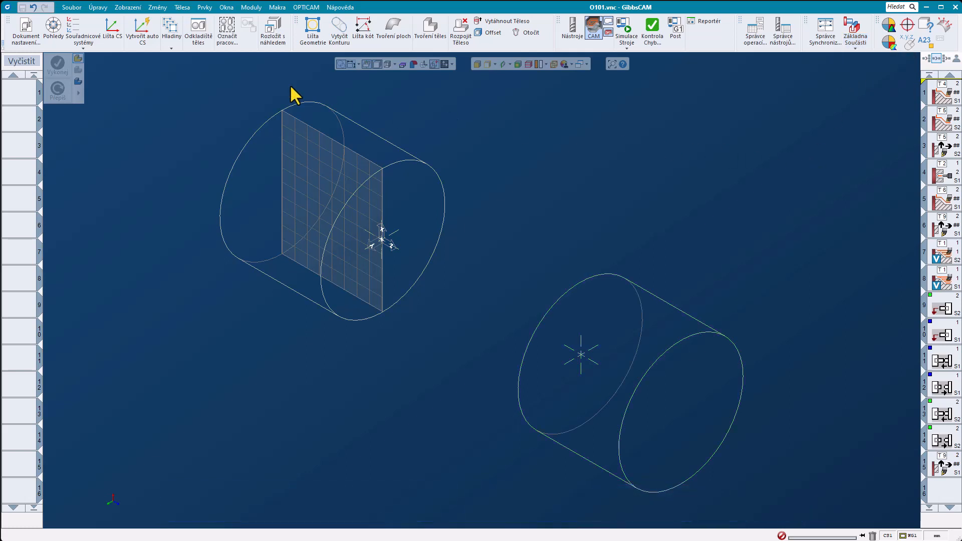
left_click(88, 45)
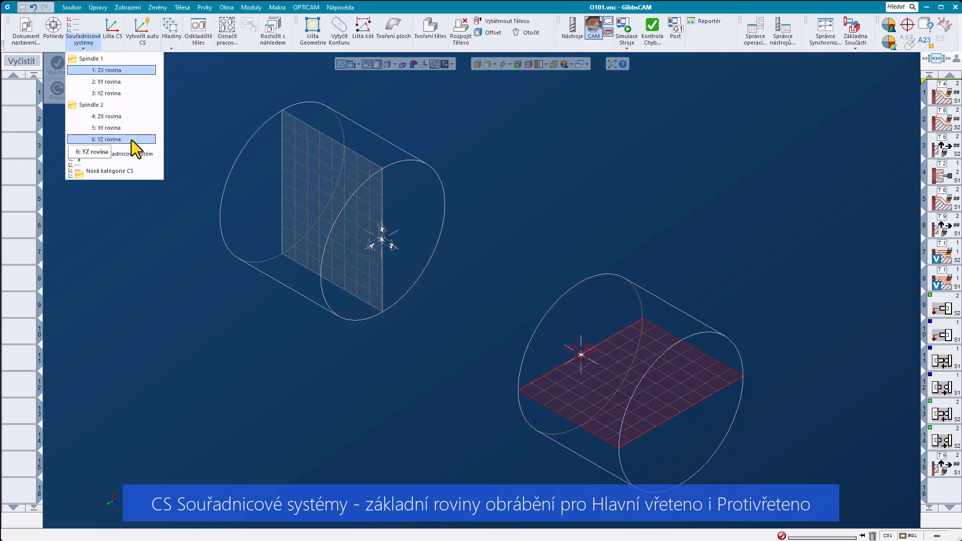
left_click(202, 115)
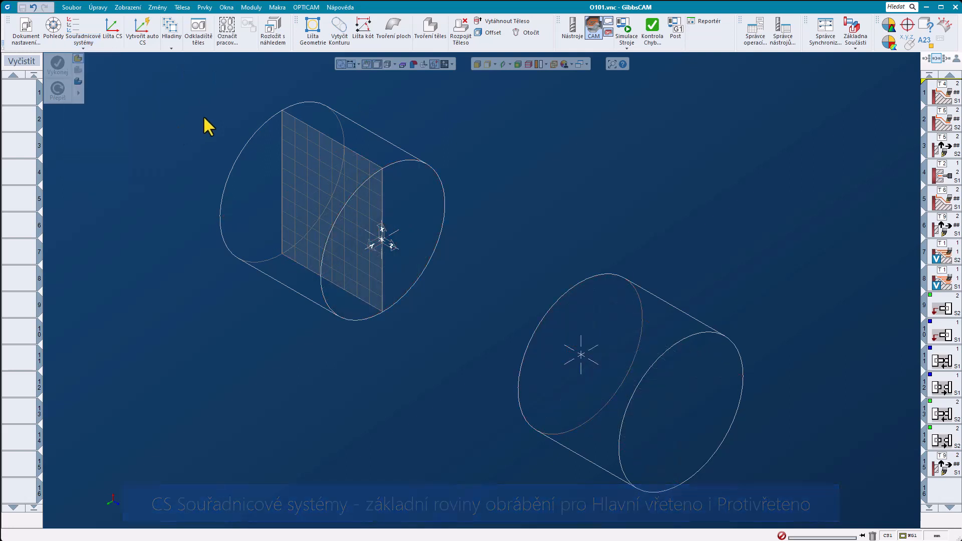
- Place the S1 and S2 spool bodies from the body bag into the workspace
left_click(198, 29)
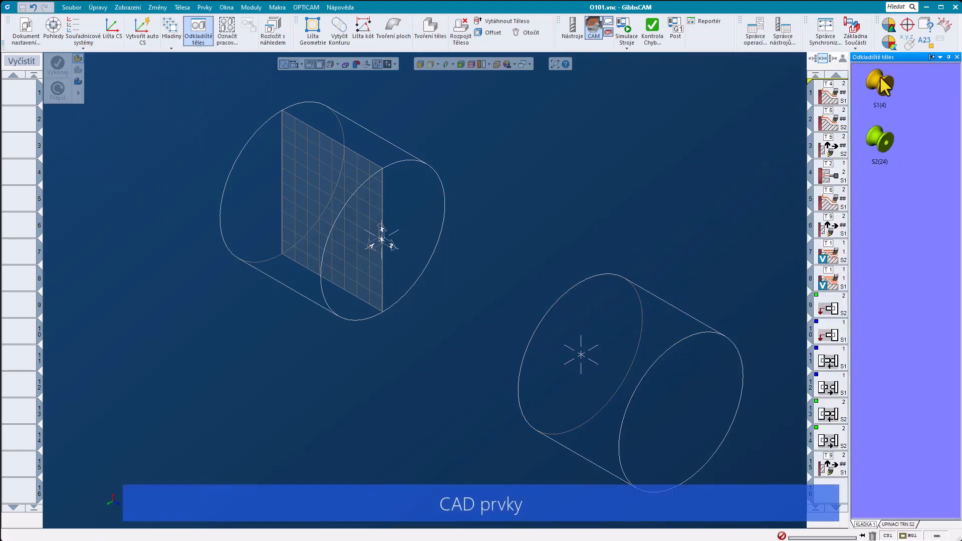
left_click(880, 83)
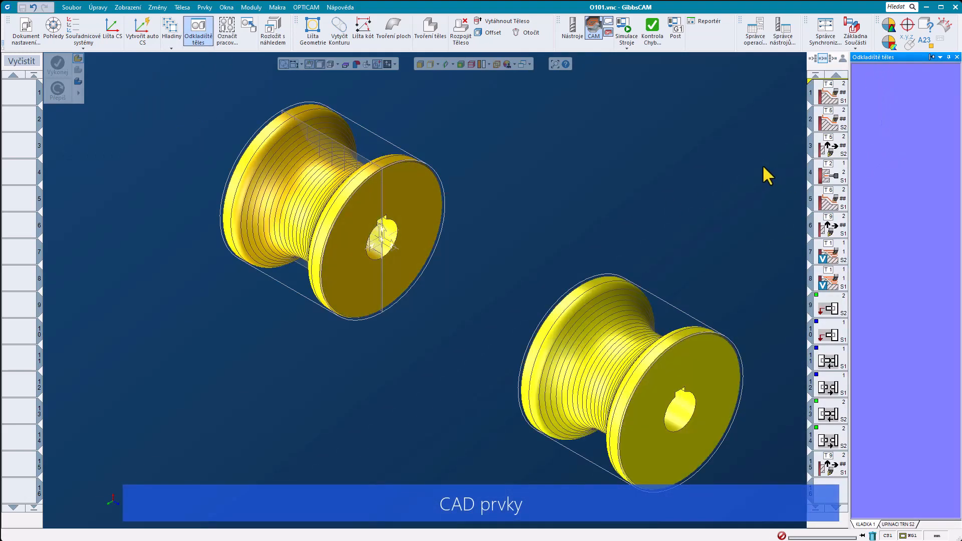
left_click(203, 36)
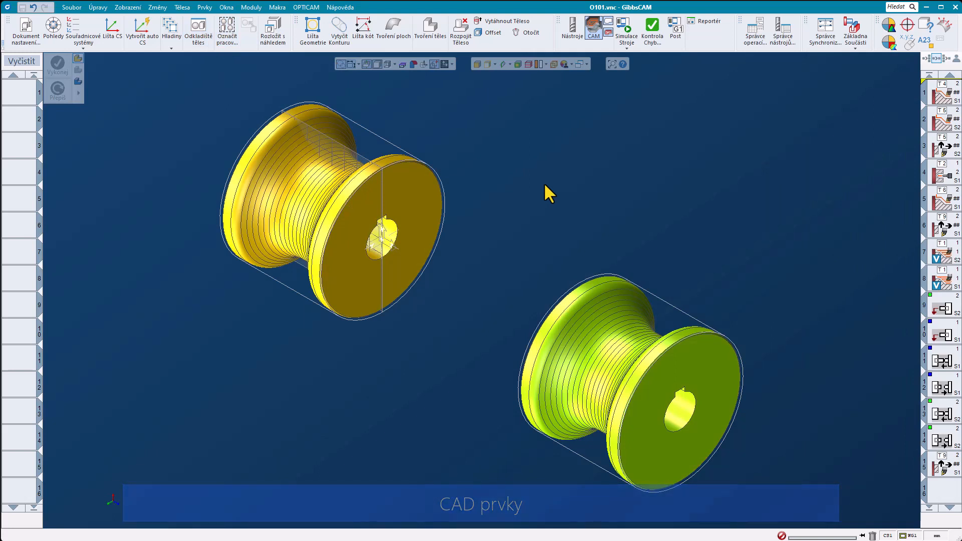
- Open the definition of turning tool 1 and inspect it with its holder and tool block displayed
left_click(593, 29)
left_click(573, 29)
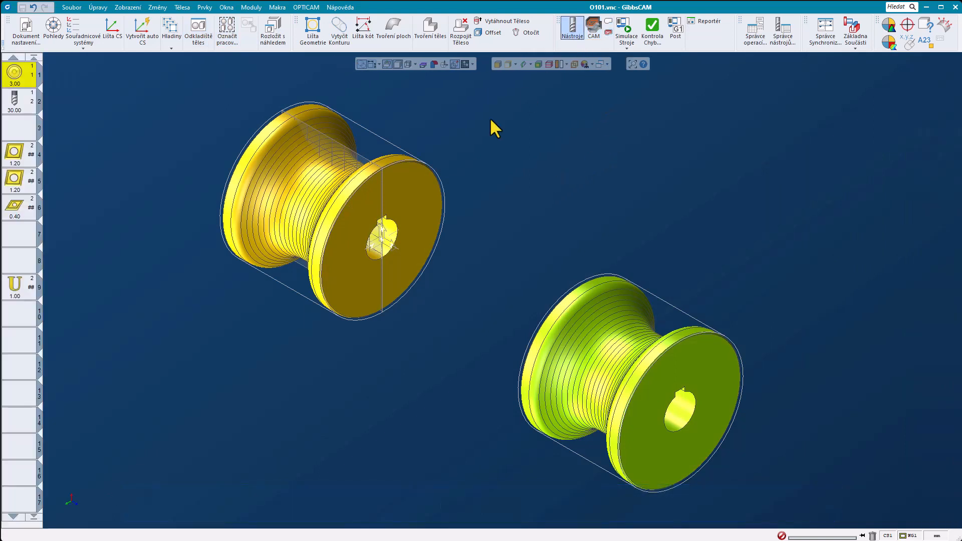
double_click(28, 74)
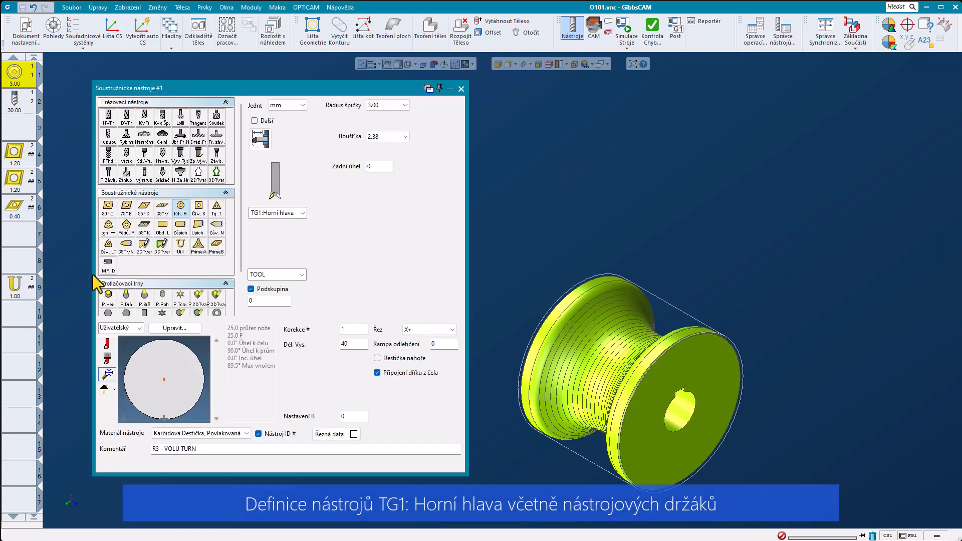
left_click(109, 344)
left_click(108, 359)
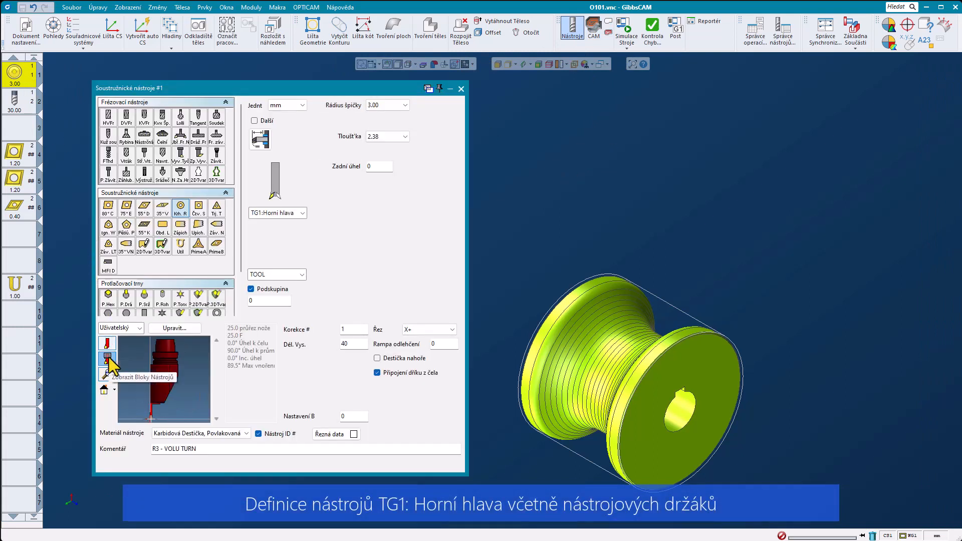
left_click_drag(173, 393, 167, 375)
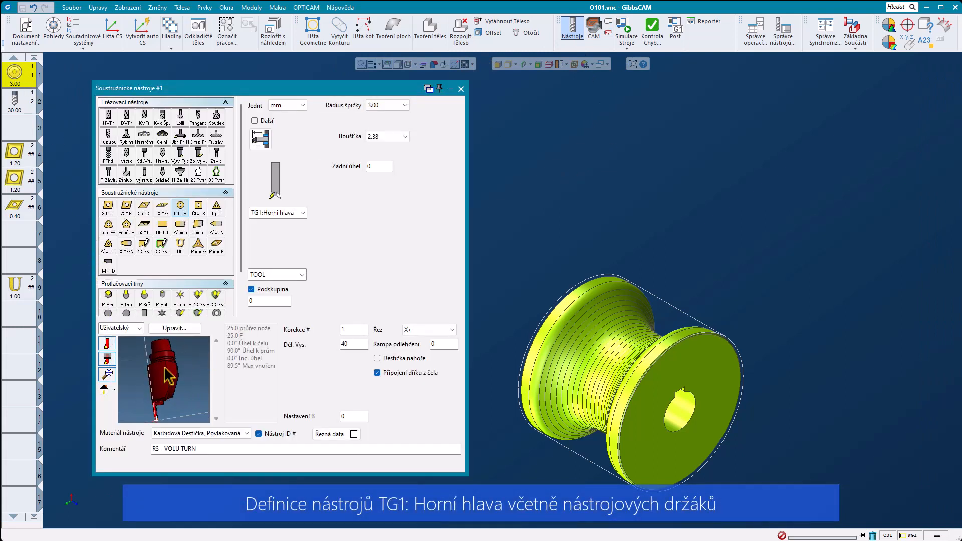
left_click(104, 389)
- Inspect drill tool 2 with its holder and turning tool 4 with its block and tool group assignment
left_click(22, 102)
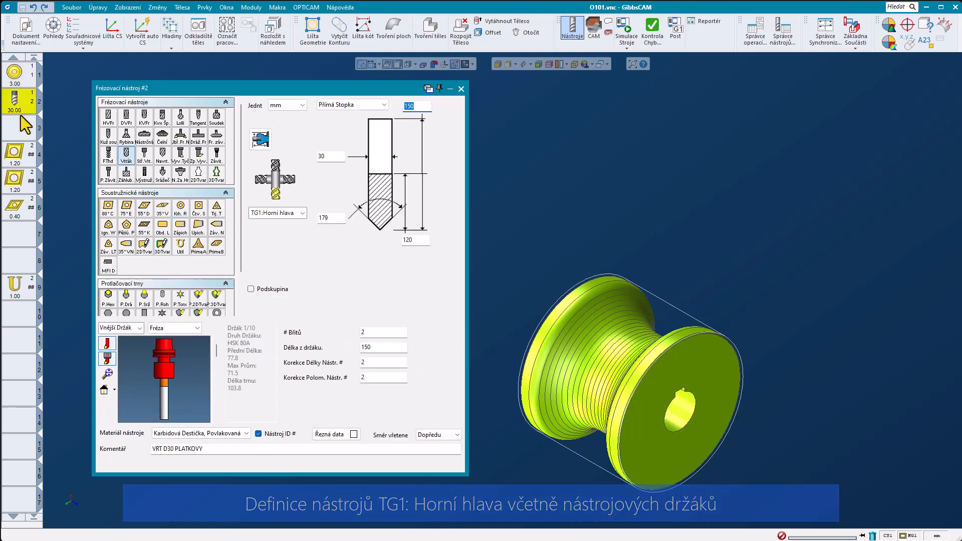
left_click(20, 154)
middle_click_drag(163, 363, 185, 383)
left_click(303, 214)
left_click(324, 222)
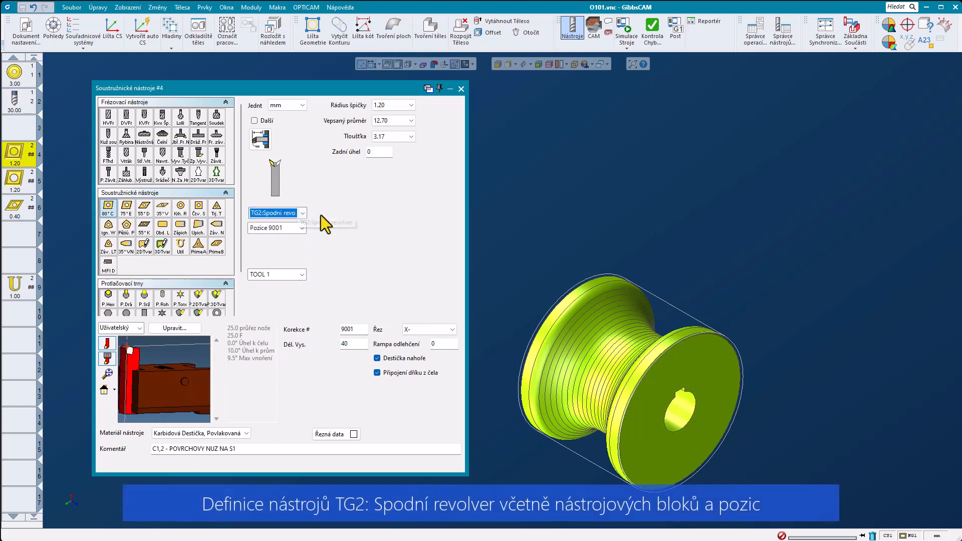
- Inspect the tool blocks and turret positions of turning tools 5 and 6, and close the tool definition
left_click(20, 182)
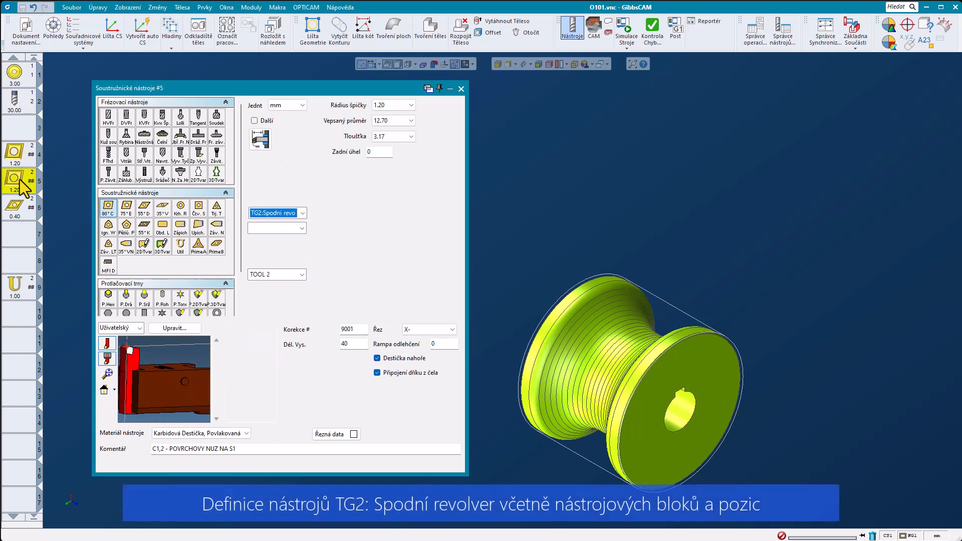
left_click(106, 373)
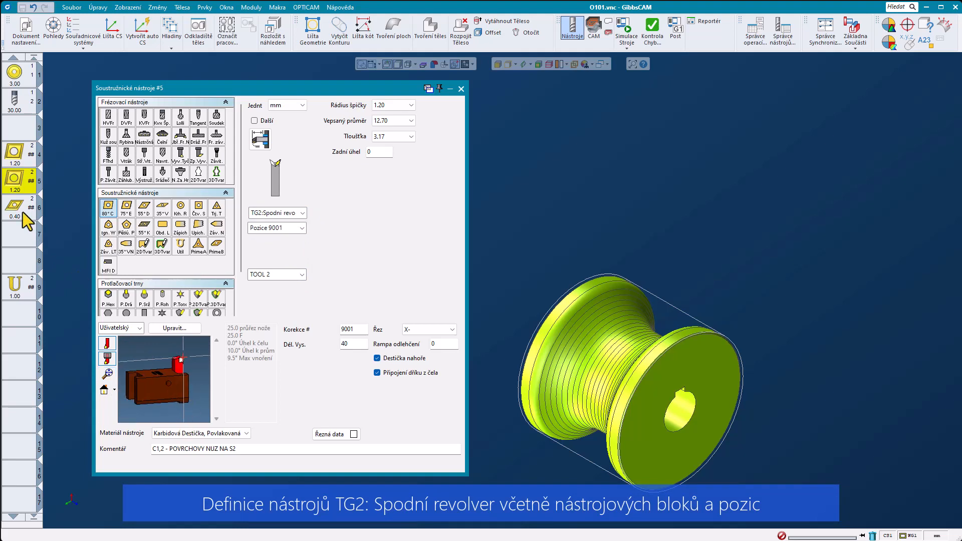
left_click(18, 206)
left_click(107, 373)
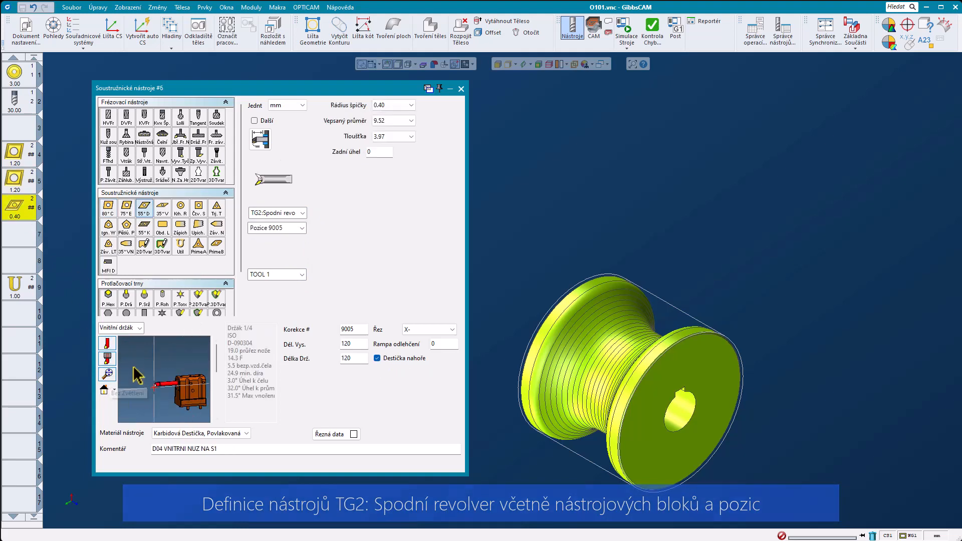
key("Escape")
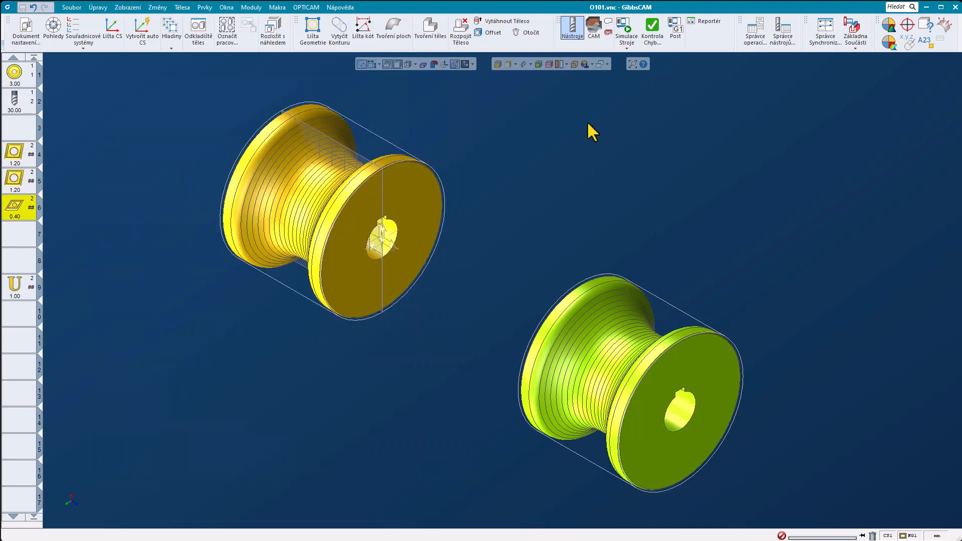
- Start a new machining process and browse the Frézování, Soustružení, Protlačování and Pomocné process types
left_click(593, 31)
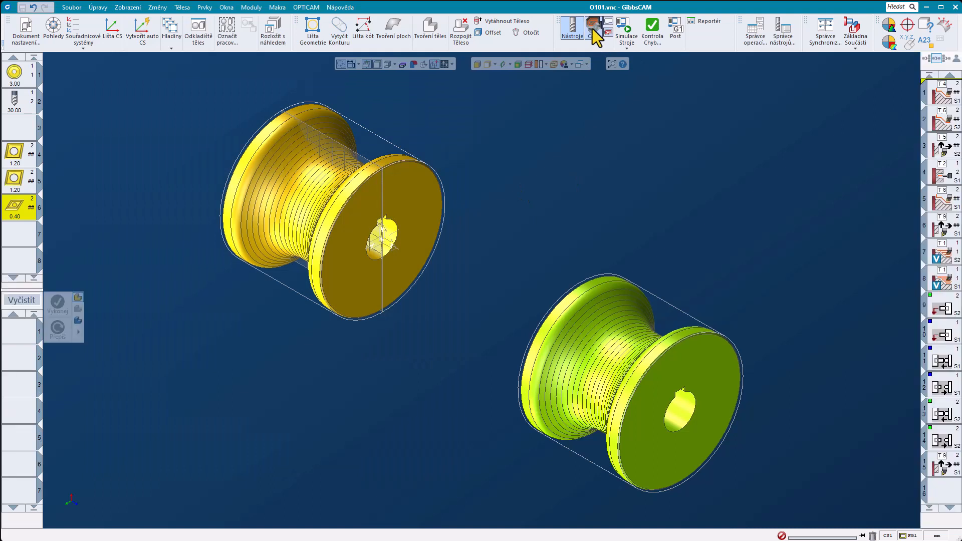
left_click(23, 335)
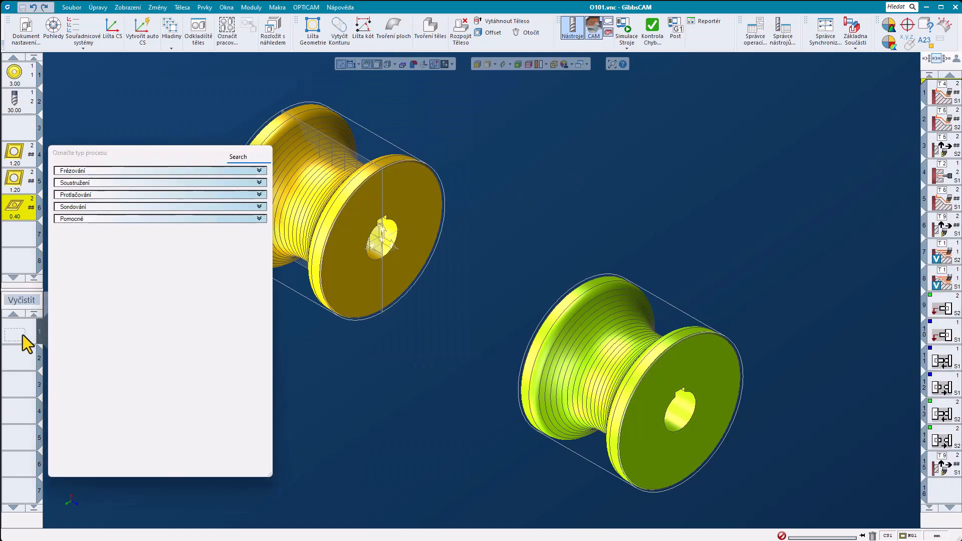
left_click(260, 170)
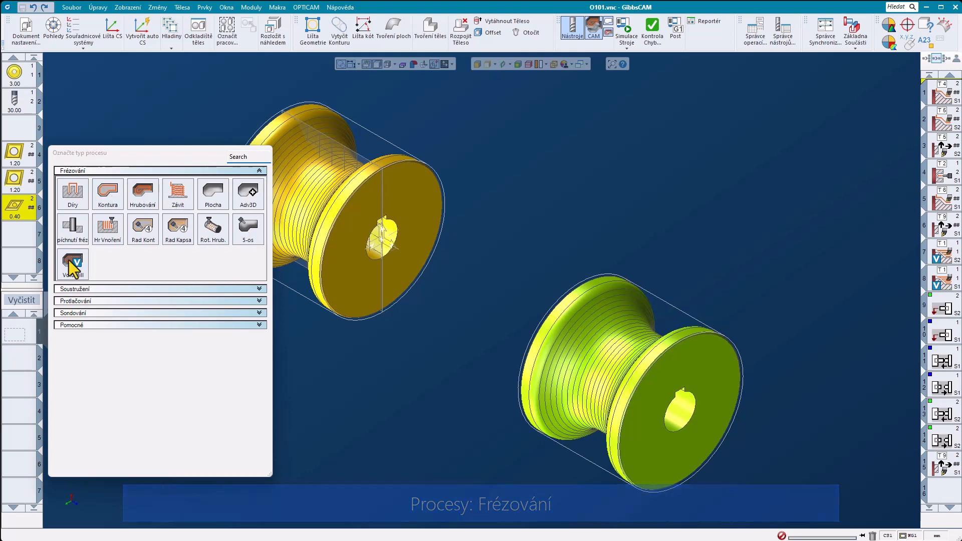
left_click(259, 289)
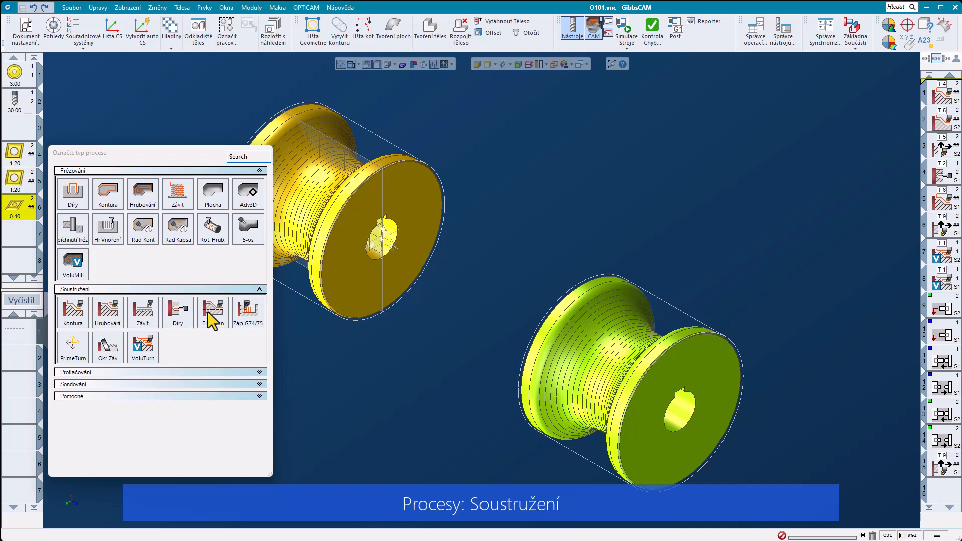
left_click(259, 372)
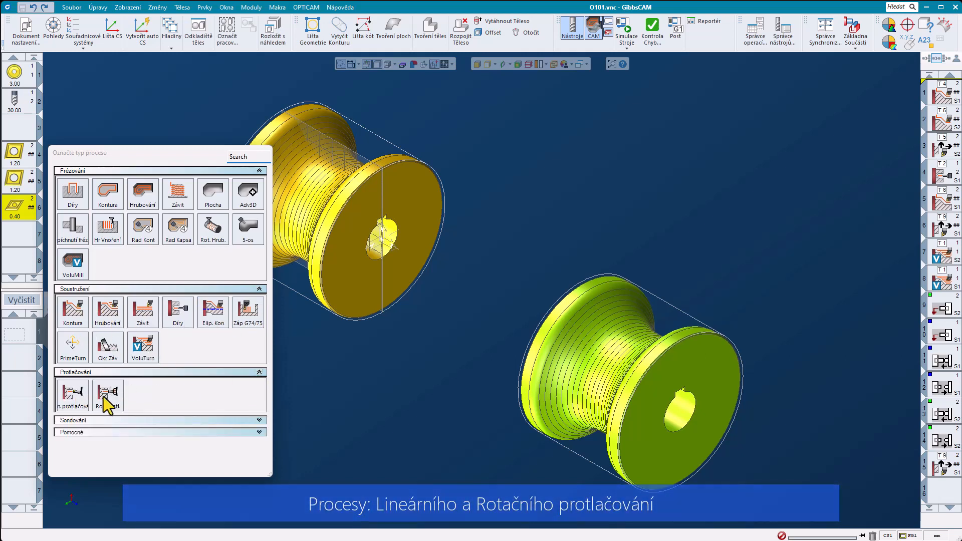
left_click(259, 432)
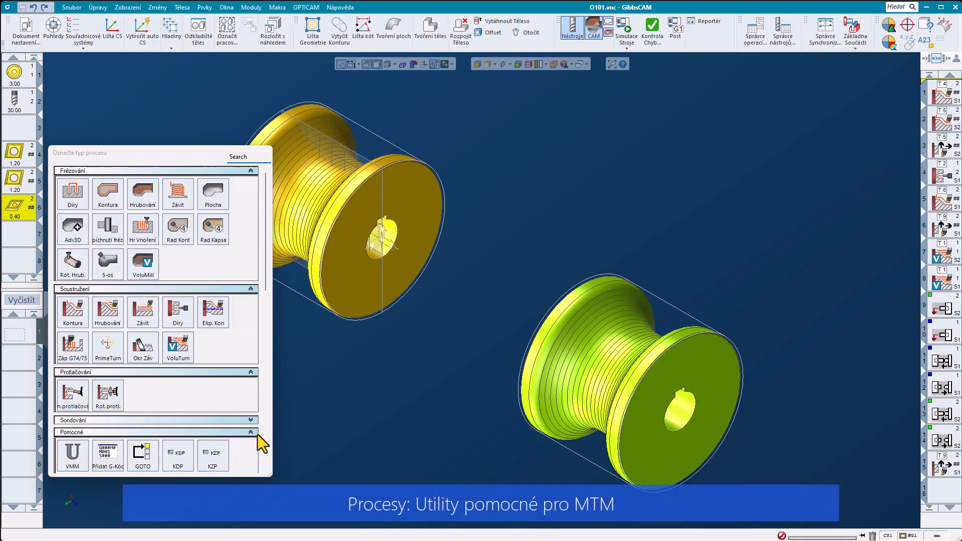
- Create a VMM utility process without a tool and set its spindle loading method to Podavač tyčí
left_click(72, 454)
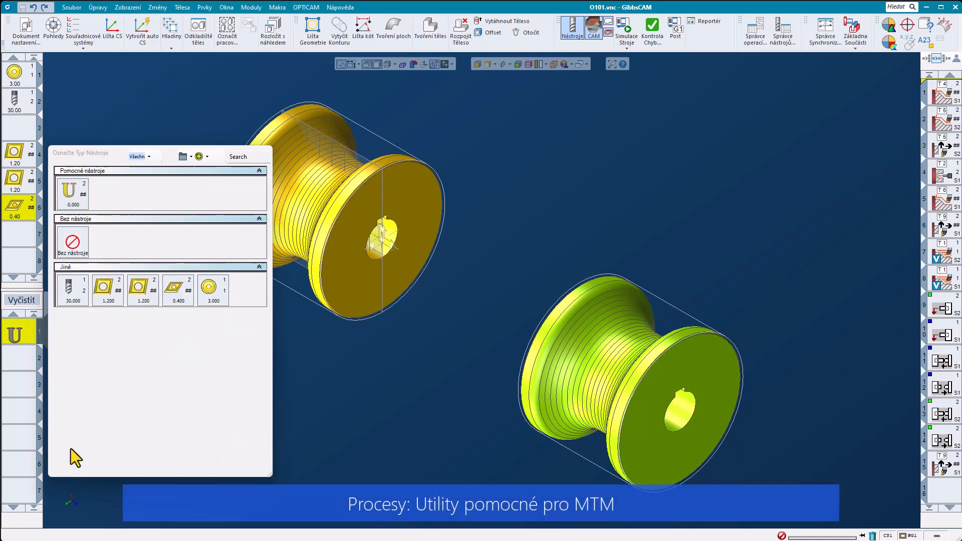
left_click(73, 244)
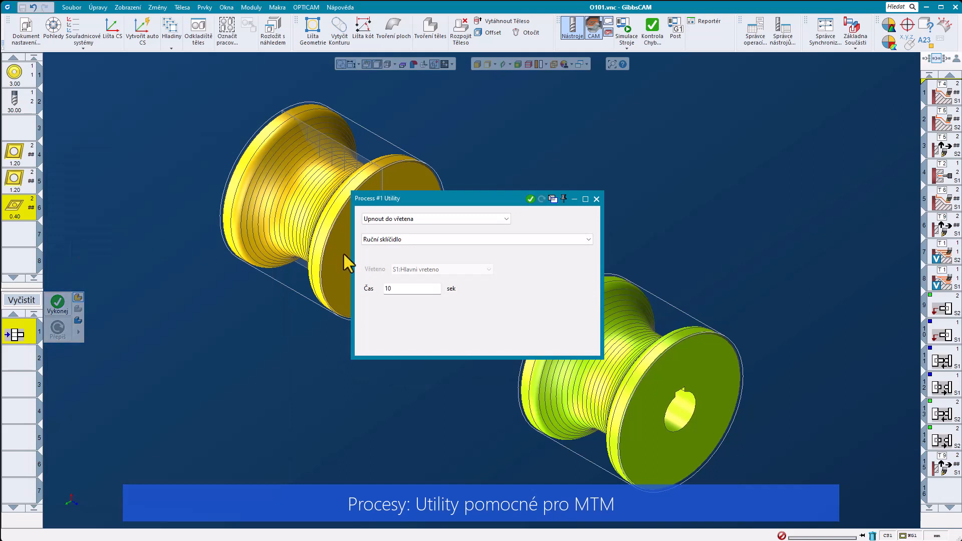
left_click(440, 236)
left_click(438, 253)
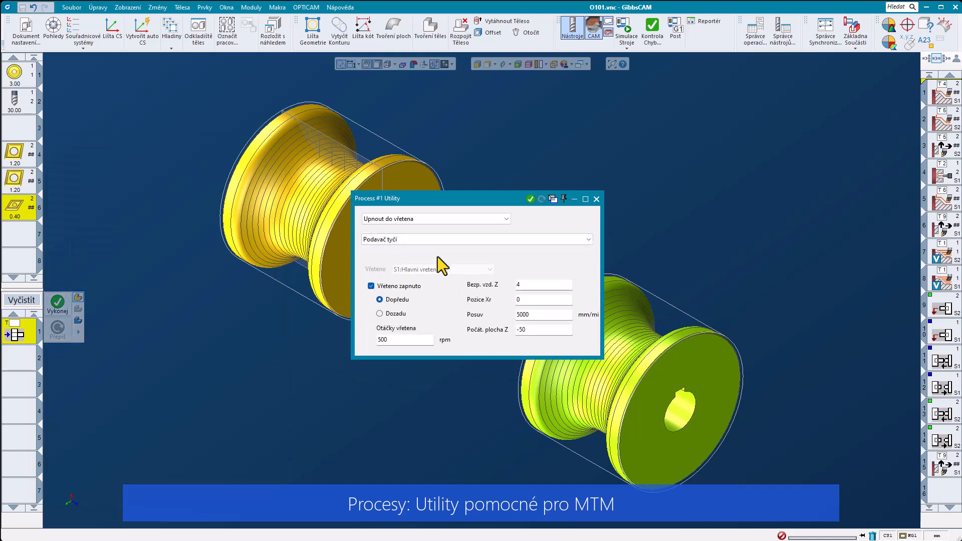
- Set the utility to Protivřeteno do pozice with C synchronization and torque sensing enabled, grip Z -25 and time 10 seconds
left_click(439, 219)
left_click(431, 249)
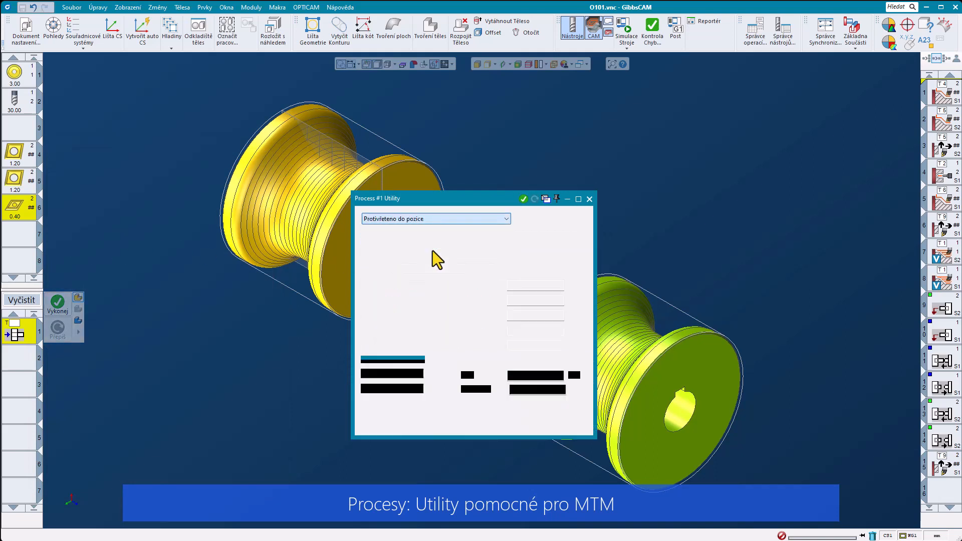
left_click(389, 287)
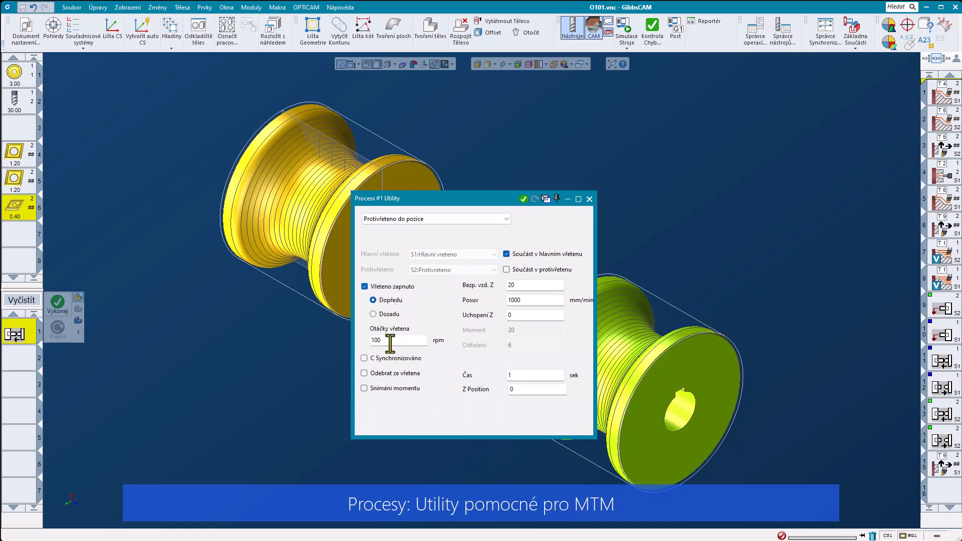
left_click(364, 388)
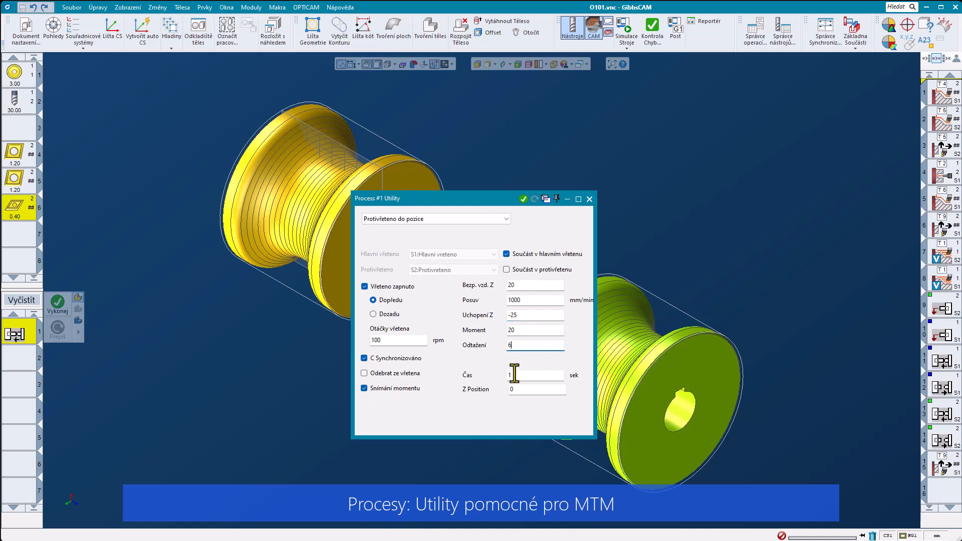
type("10")
left_click(527, 390)
- Look at the Protivřeteno zpět utility, and configure Přesunout sk. nást. with the inter-operation event position G20 HP=1
left_click(467, 218)
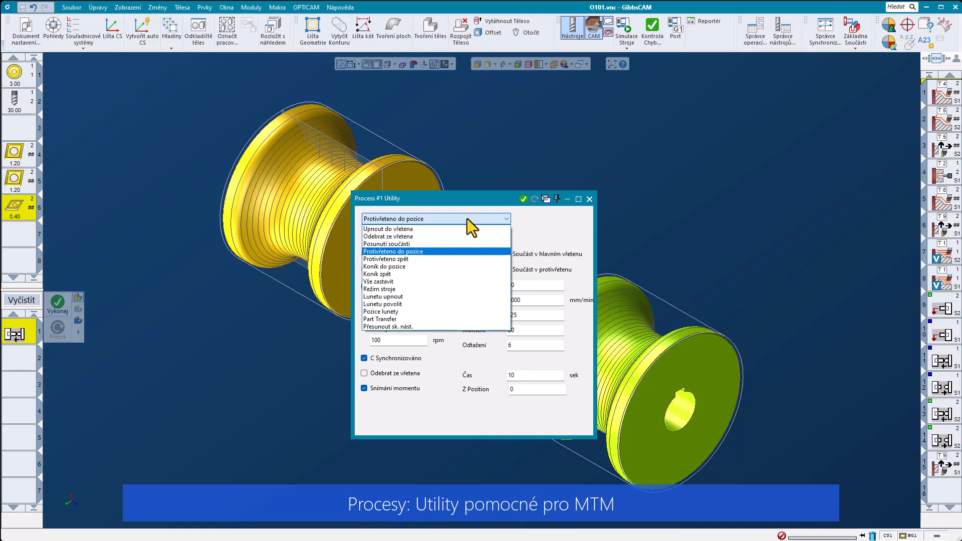
left_click(426, 257)
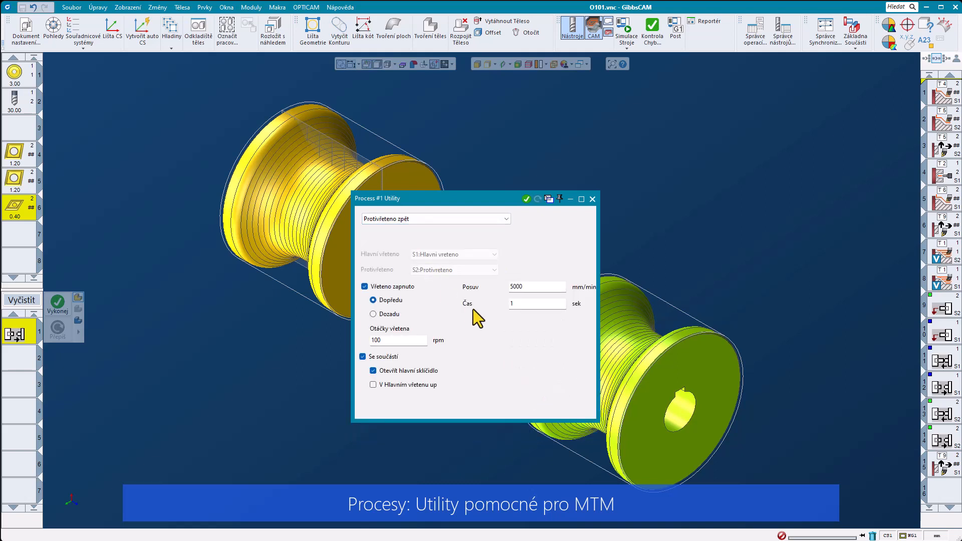
left_click(446, 218)
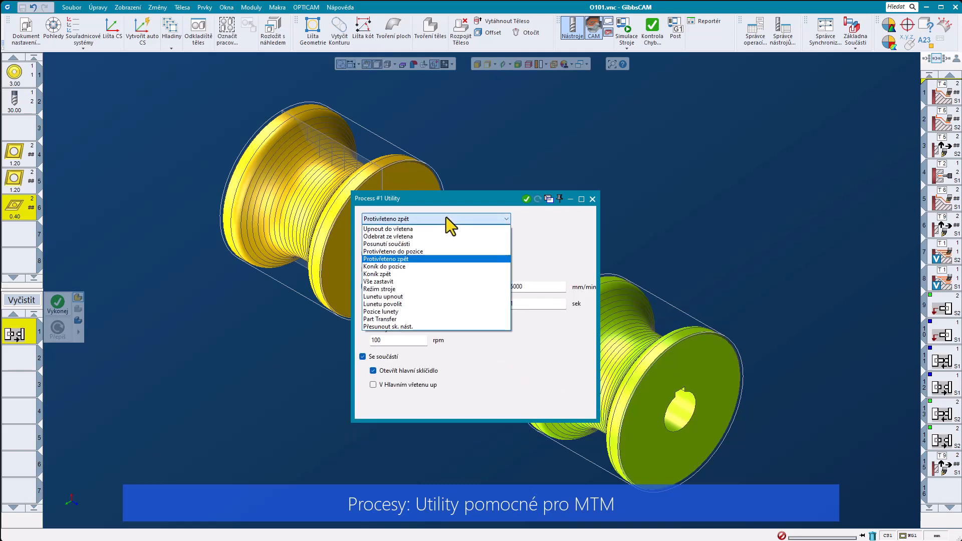
left_click(413, 327)
left_click_drag(457, 199, 459, 151)
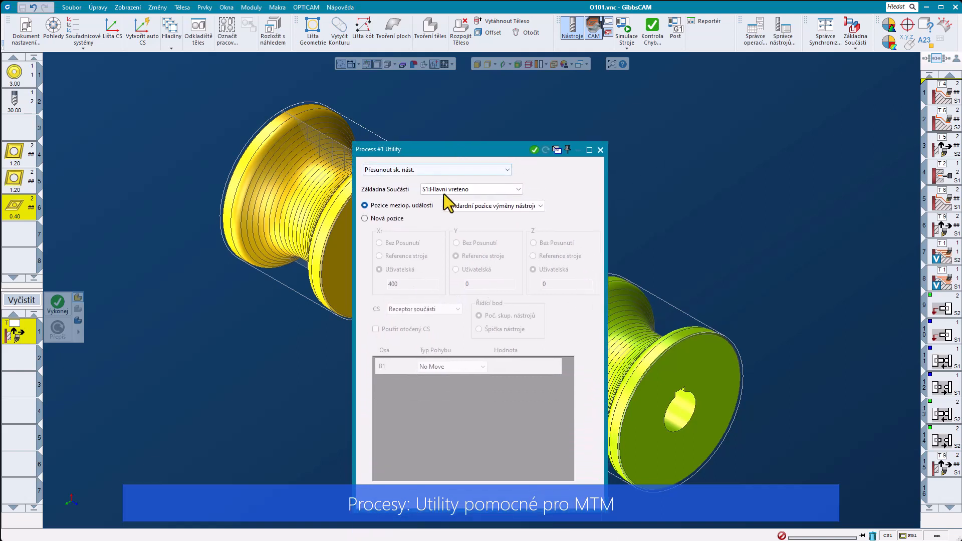
left_click(502, 204)
left_click(522, 223)
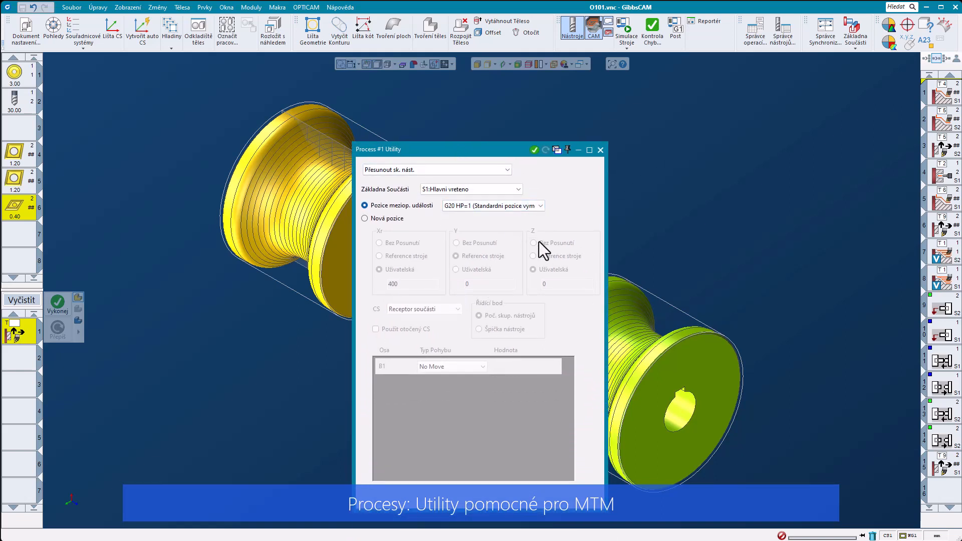
- Change the utility process type to Režim stroje
left_click(468, 170)
left_click(387, 241)
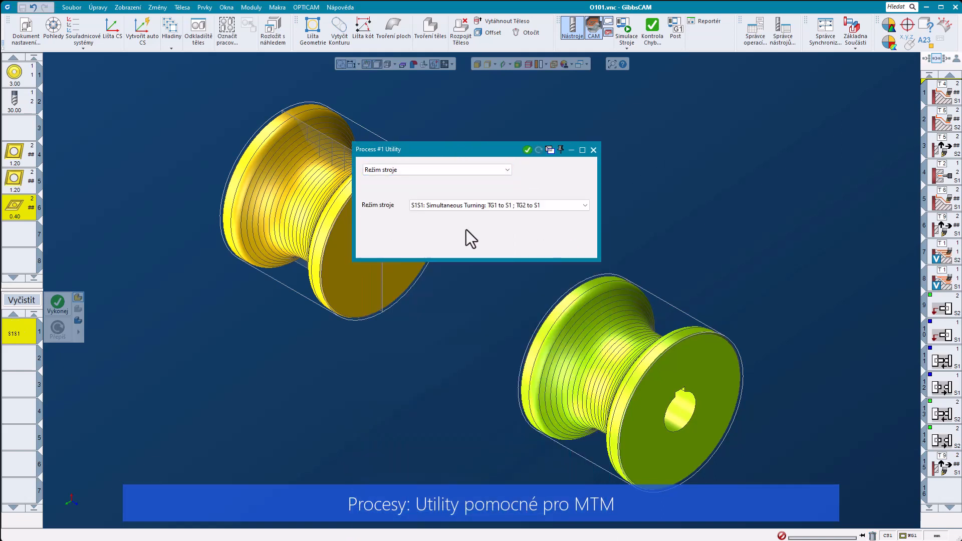
- Set the Režim stroje utility's machine mode to S0S2: Alternate Machining, with TG1 idle and TG2 to S2
left_click(582, 205)
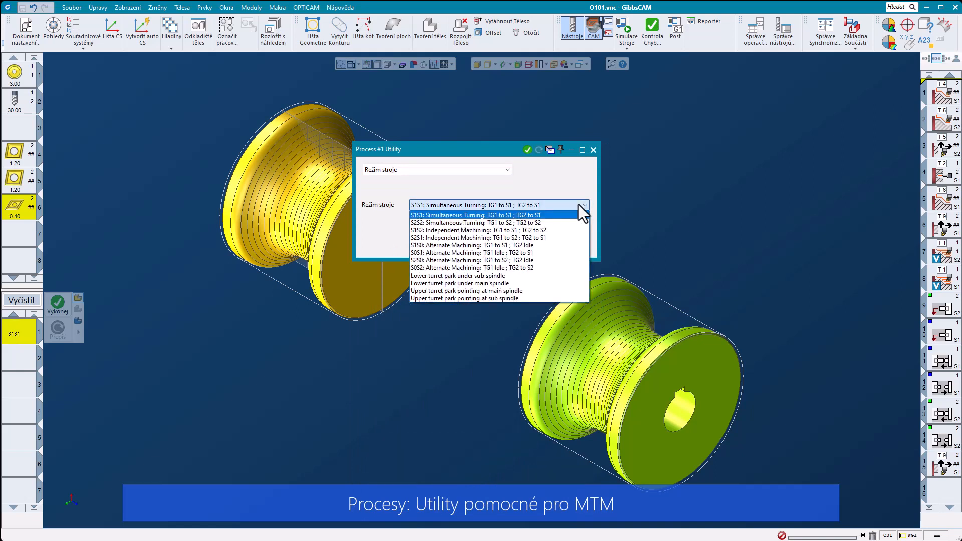
left_click(541, 237)
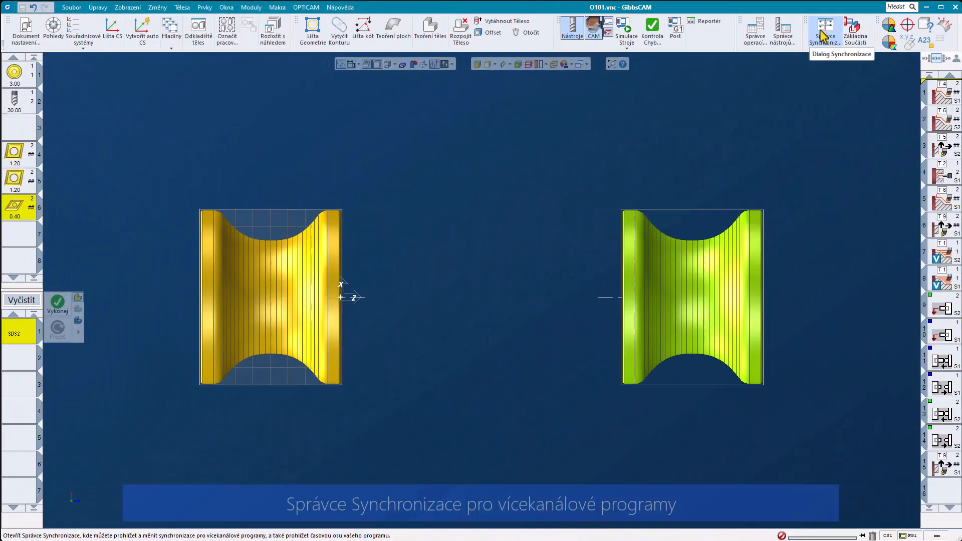
- Open the Synchronization Manager, review the two-channel timeline, and switch it from the time scale to detailed operation blocks
left_click(821, 36)
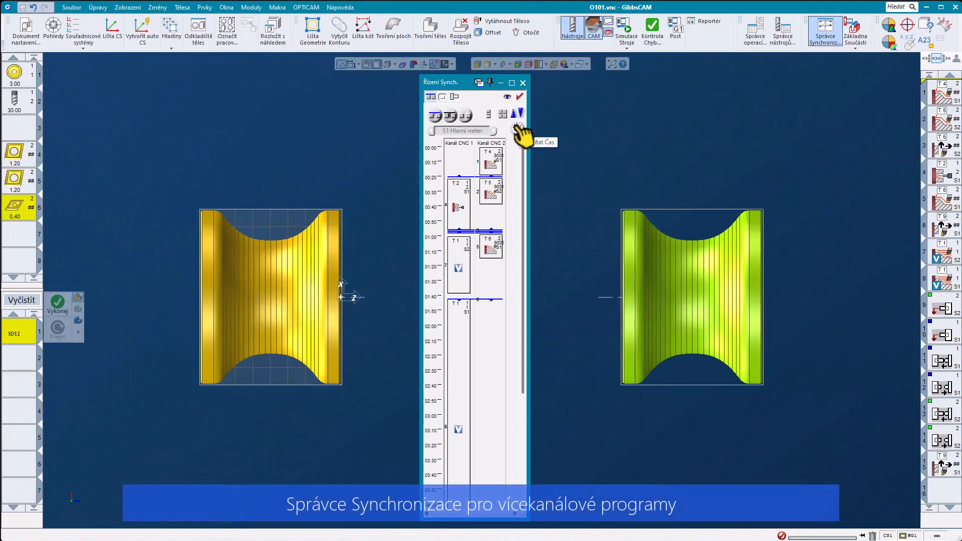
scroll(522, 158, "down", 5)
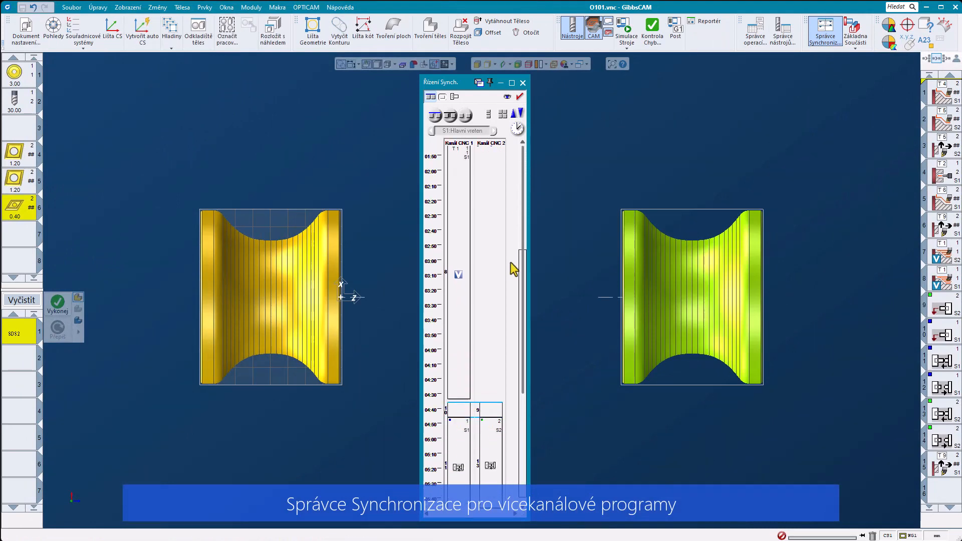
left_click_drag(523, 347, 542, 176)
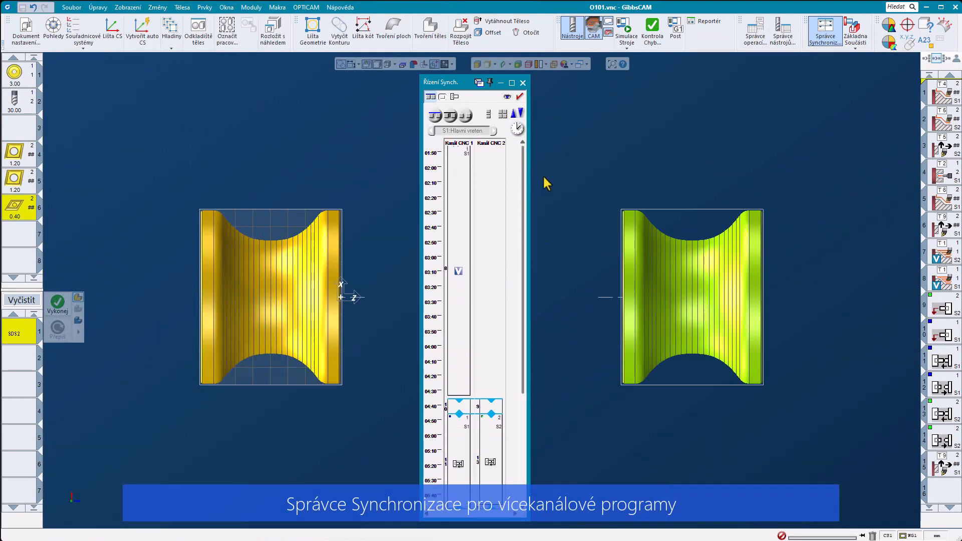
left_click(519, 130)
left_click(503, 114)
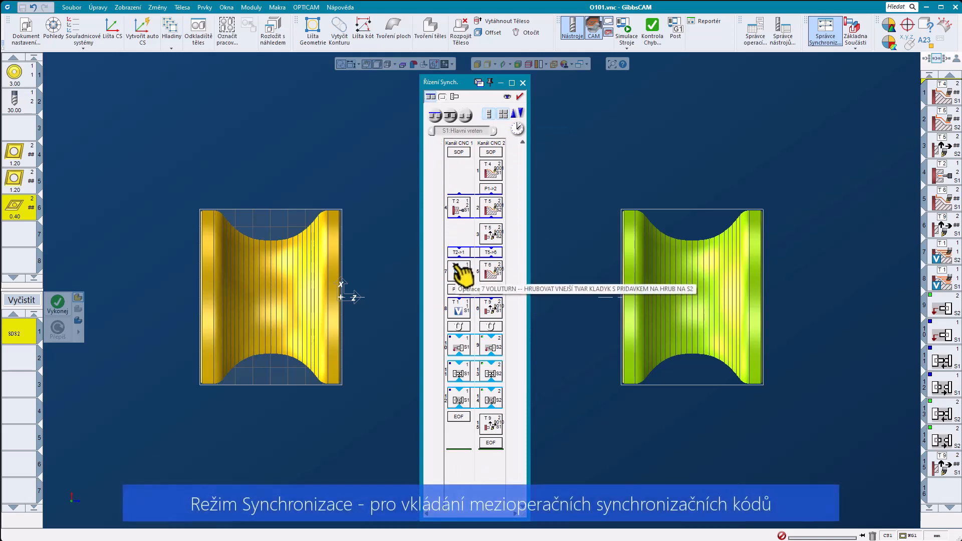
- Insert an inter-operation synchronization code between operation 8 in channel 1 and the T9 operation 6 in channel 2
left_click(459, 271)
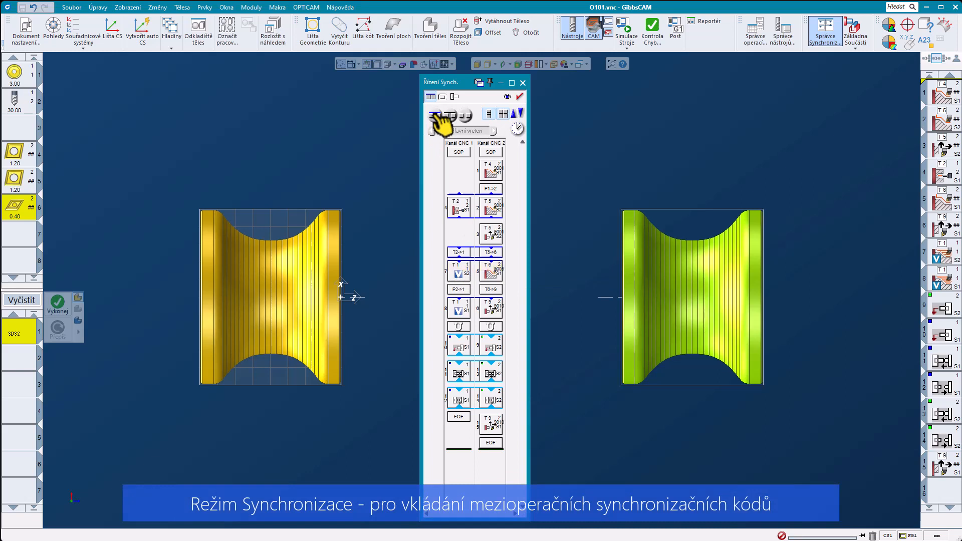
left_click(458, 311)
left_click(490, 310)
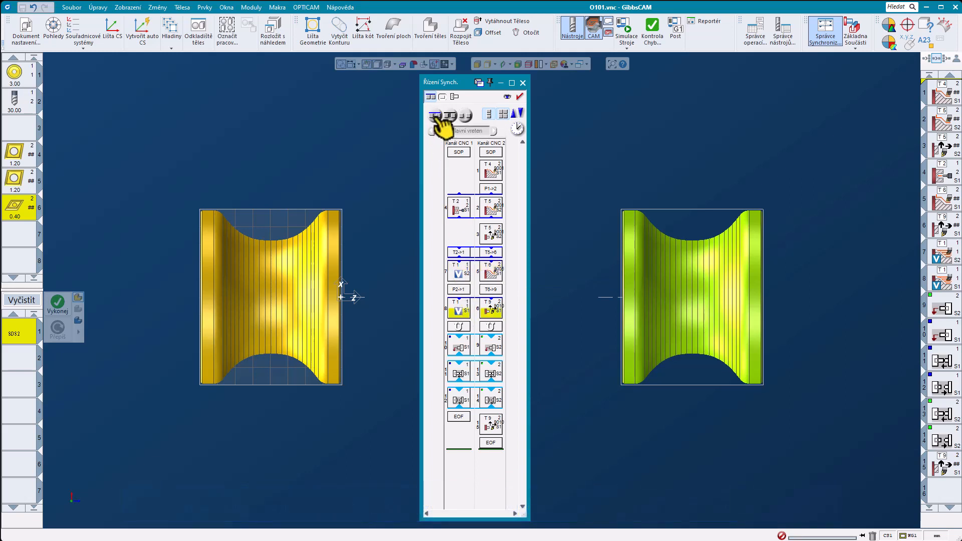
left_click(435, 116)
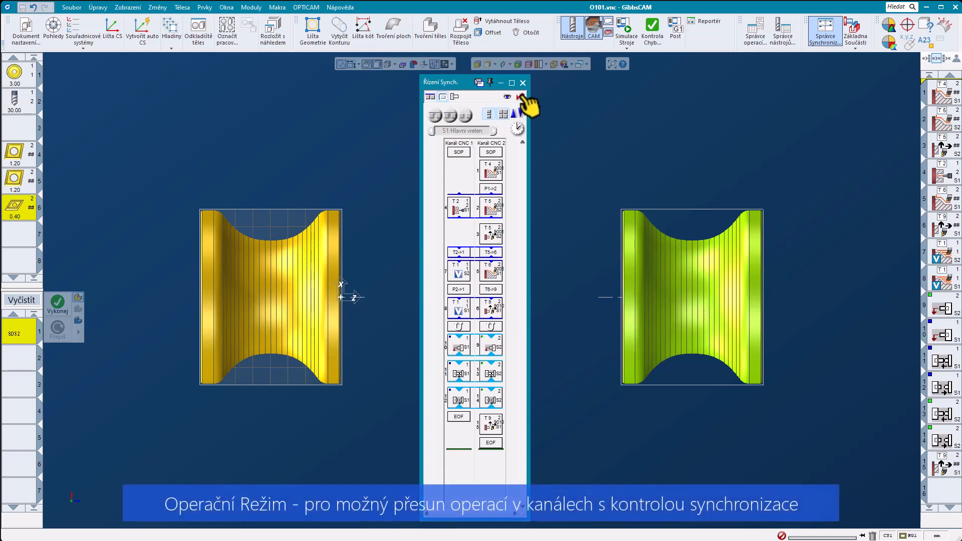
- Run the program check from the Synchronization Manager's operation mode and close its report
left_click(522, 97)
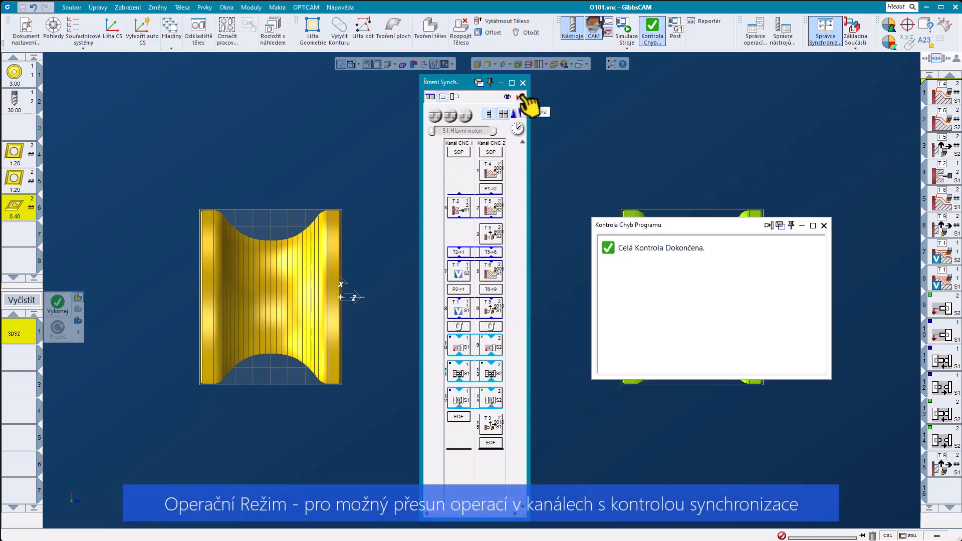
left_click(823, 226)
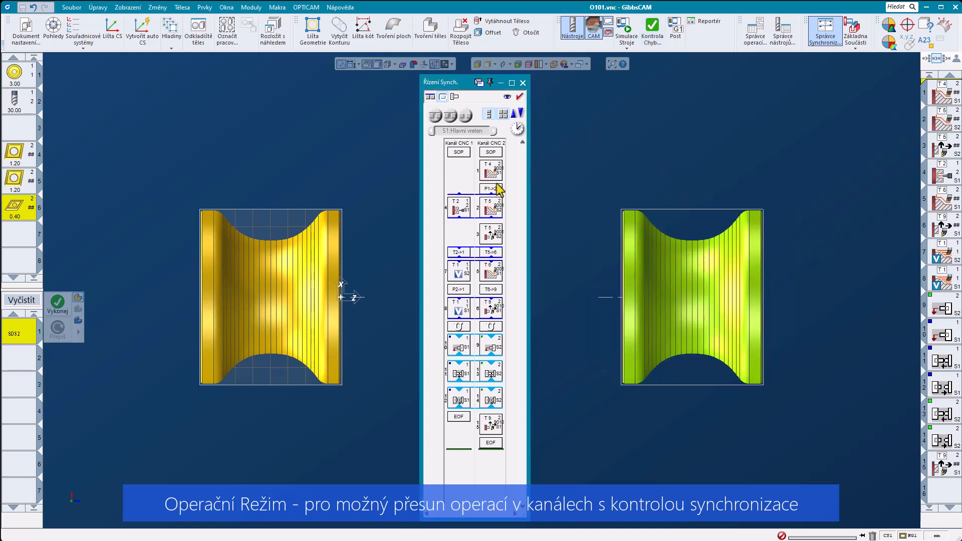
- Move T5 operation 3 within channel 2 with synchronization checking, and switch the Synchronization Manager to its third mode
left_click(492, 233)
left_click_drag(481, 181, 485, 269)
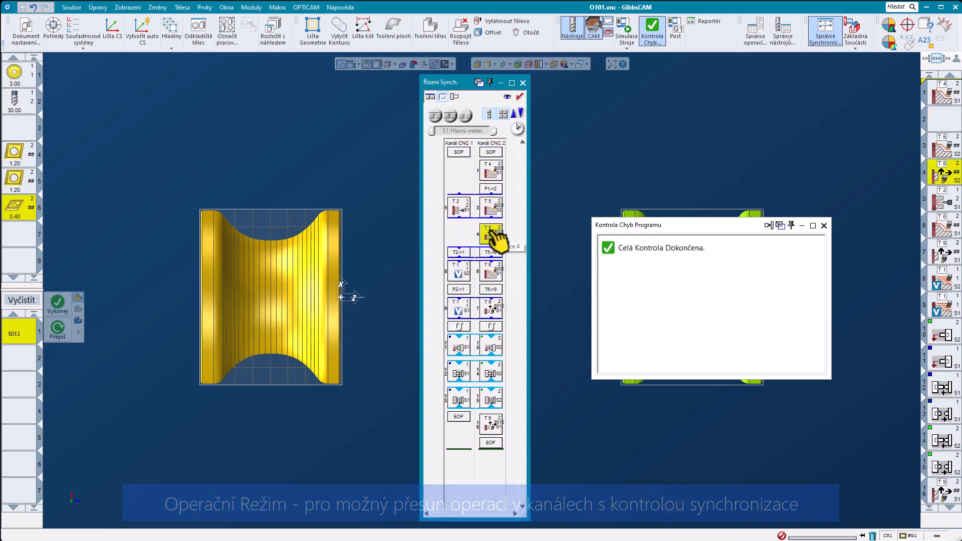
left_click(455, 97)
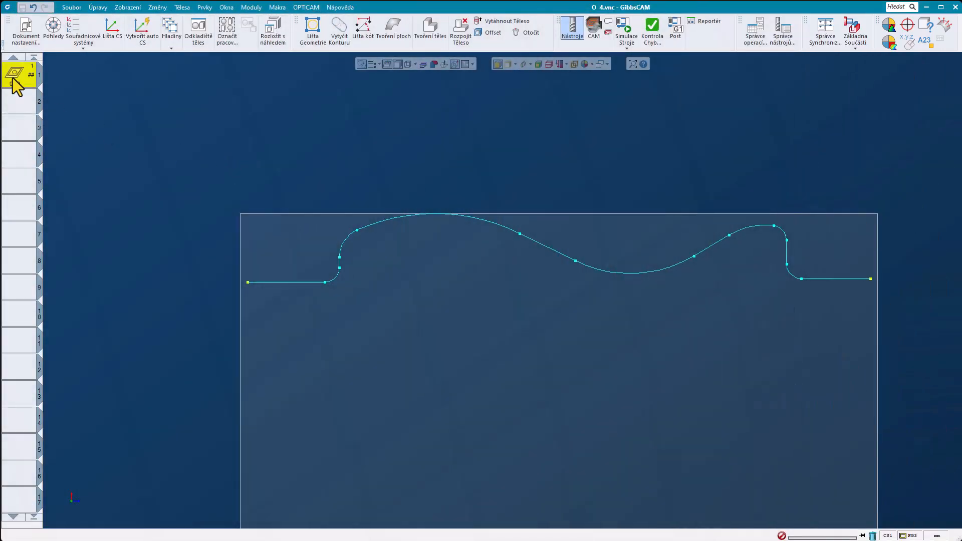
- Examine the 55° turning tool definition for B-axis turning in 4.vnc, rotate its holder preview and close the definition
double_click(14, 76)
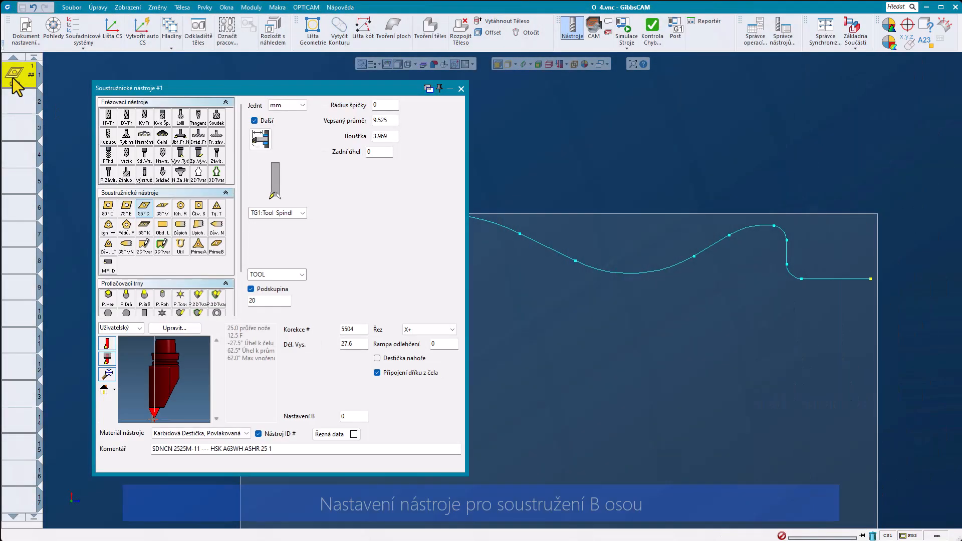
left_click_drag(166, 391, 130, 403)
left_click(104, 390)
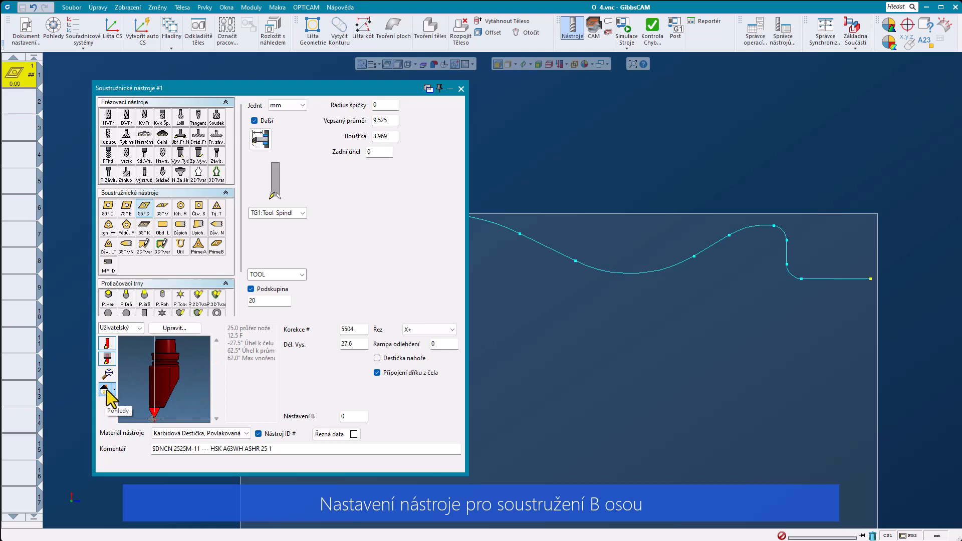
left_click(460, 89)
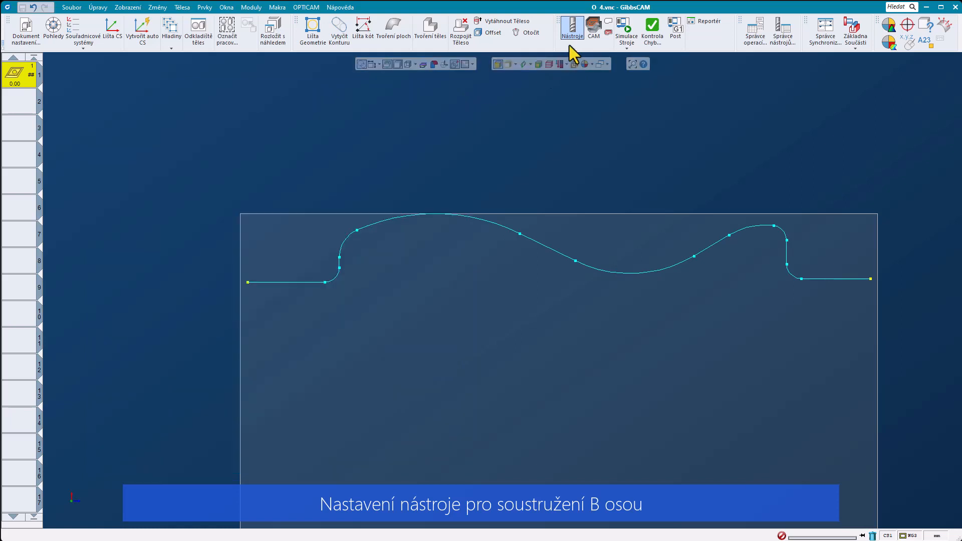
- Show the CAM process list and open the Otočit rotation settings of contour process 1
left_click(593, 27)
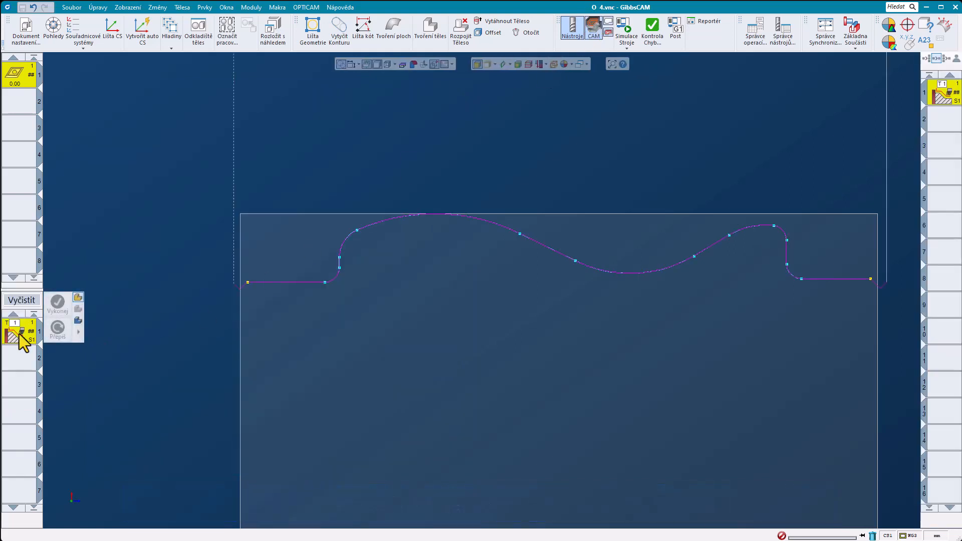
double_click(23, 343)
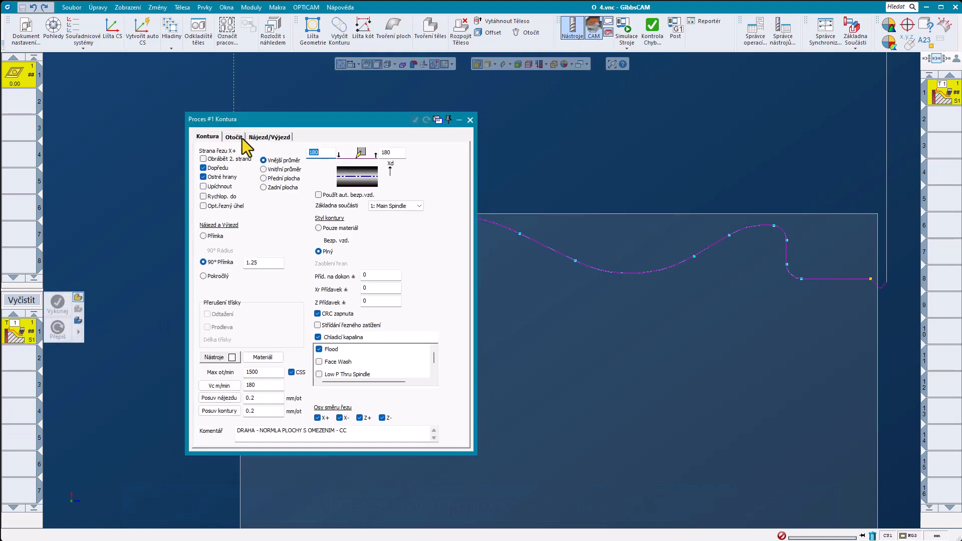
left_click(243, 139)
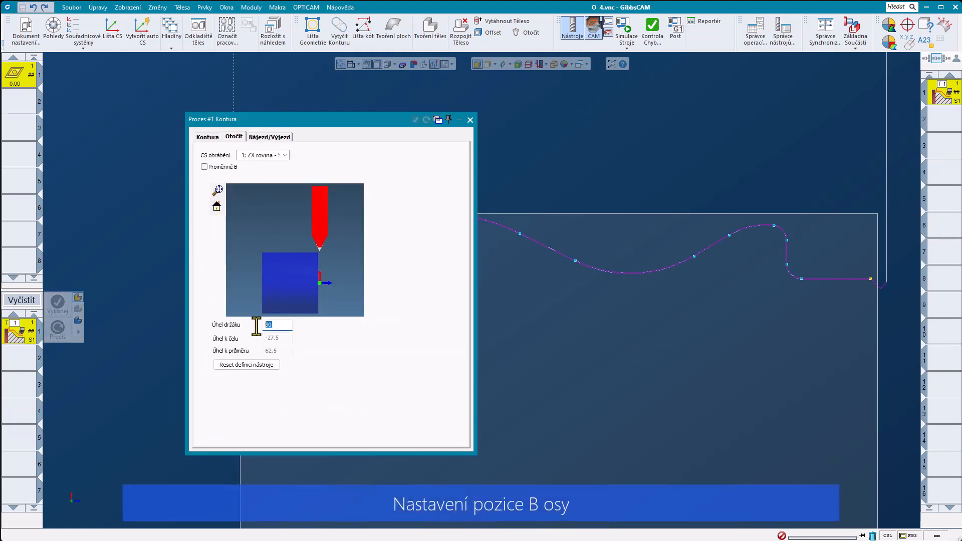
- Try holder angles of 0 and 45 for the contour process, and reset the angle to the tool definition
type("0")
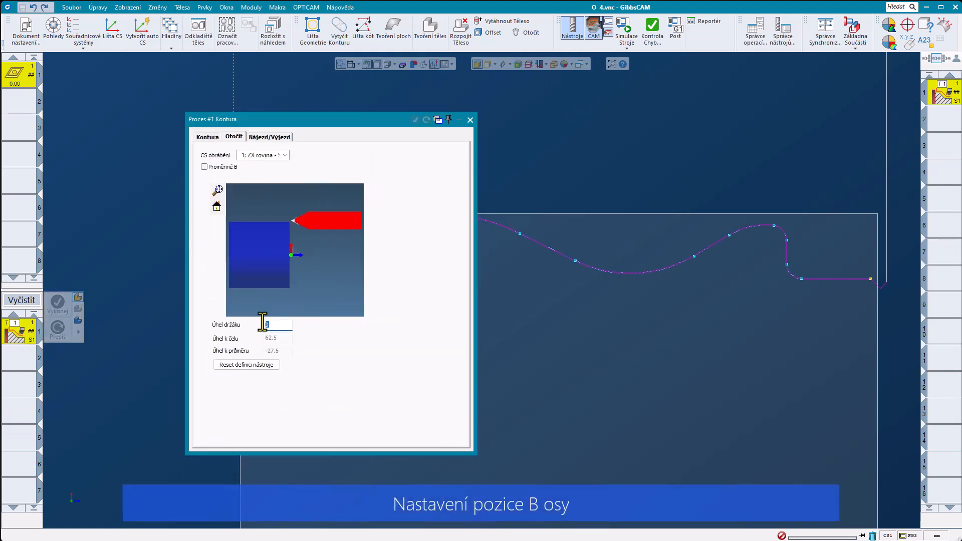
type("45")
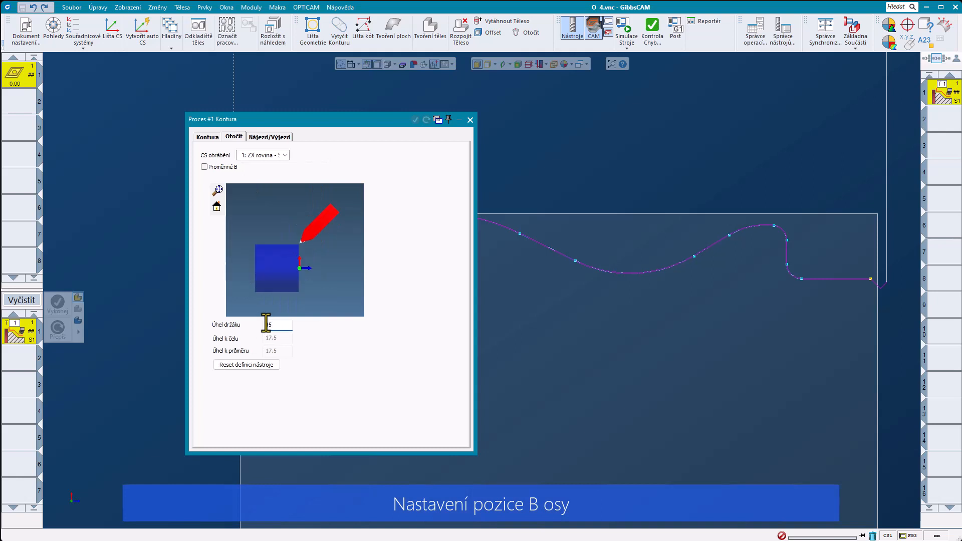
left_click(264, 364)
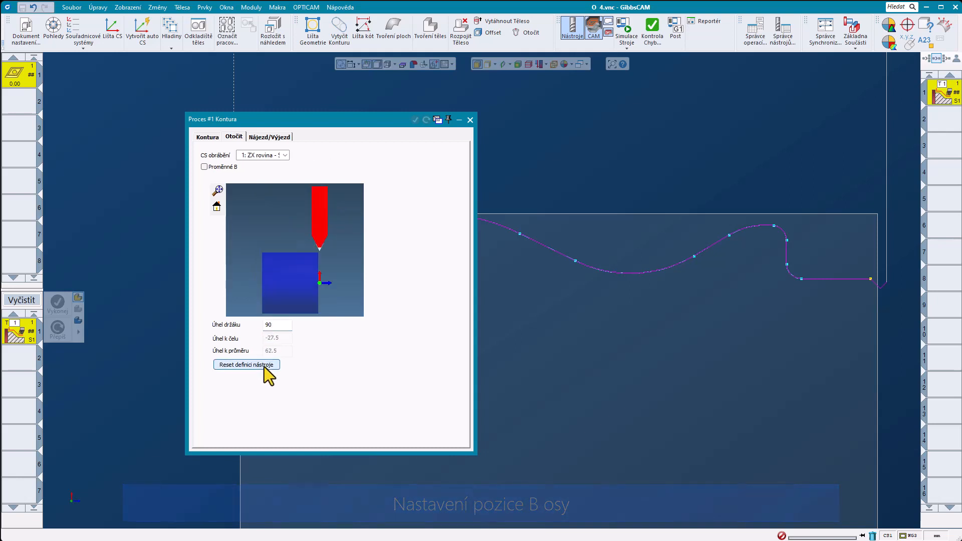
- Enable variable B-axis rotation (Proměnné B) for the contour process
left_click(205, 167)
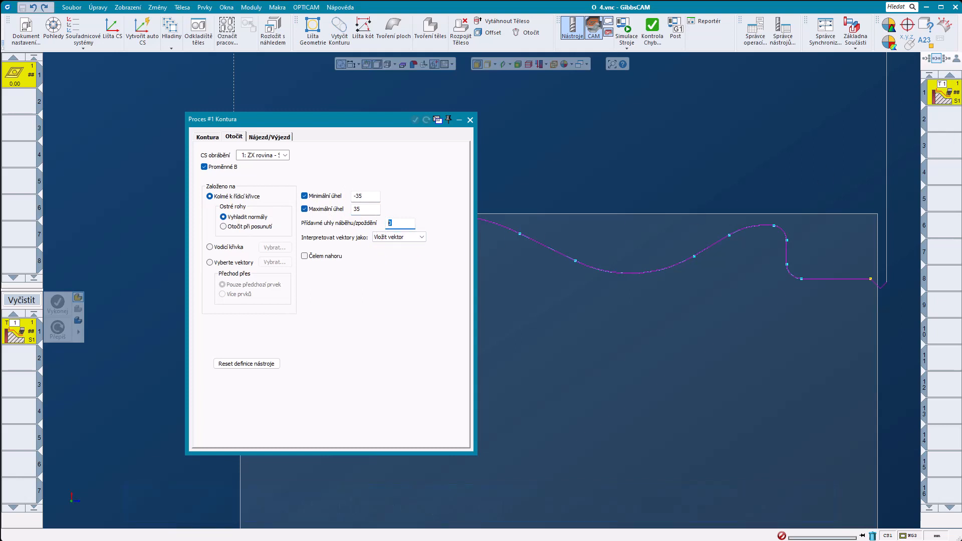
- Load the vector-controlled contour operation and examine its B-axis rotation settings based on selected vectors
double_click(944, 95)
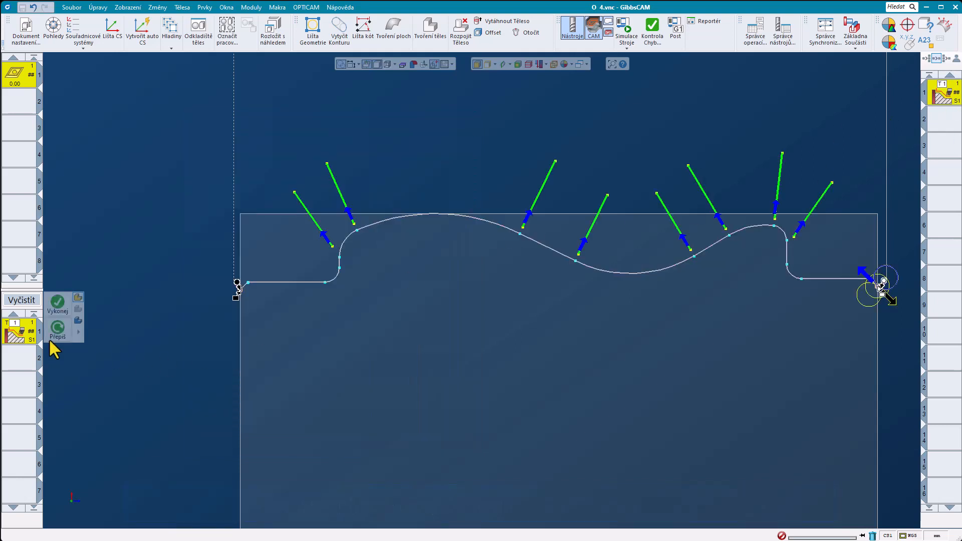
double_click(17, 329)
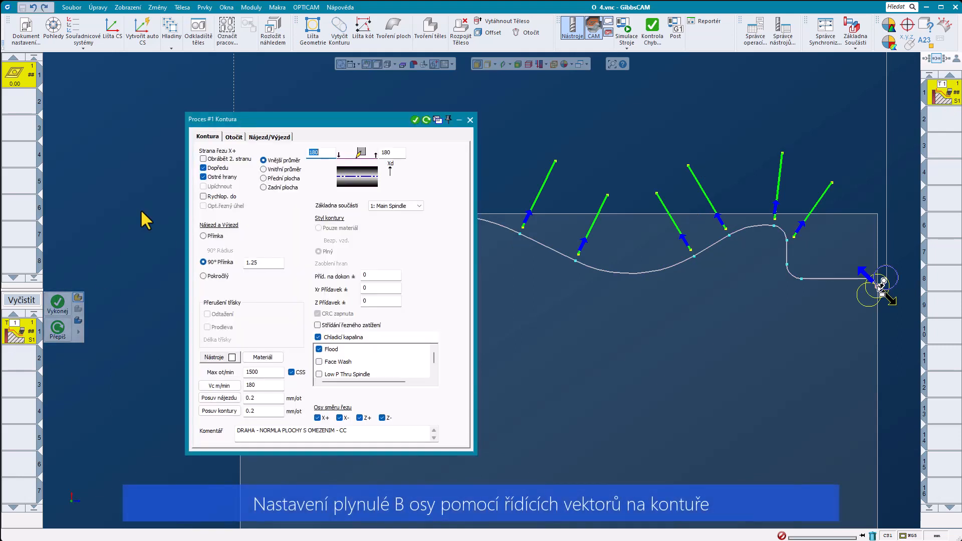
left_click(234, 138)
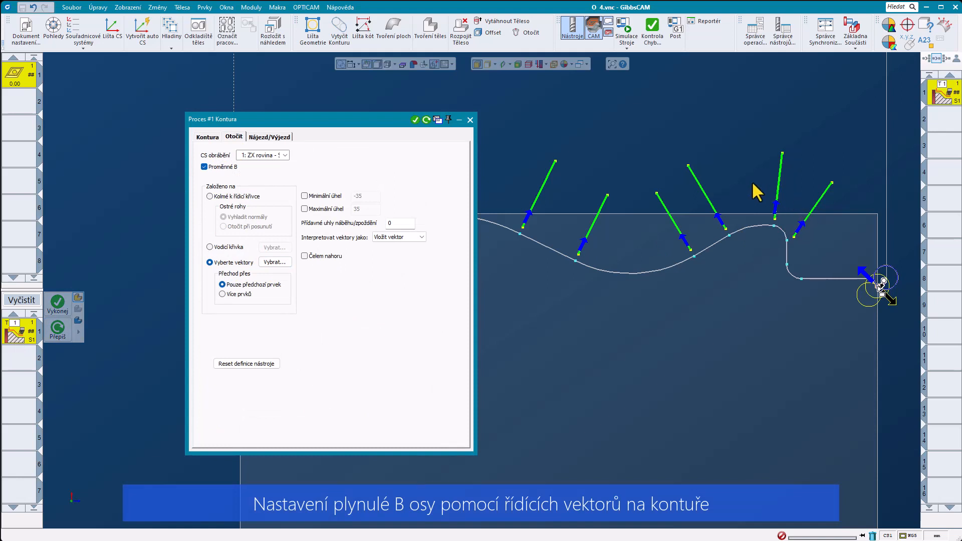
left_click(469, 120)
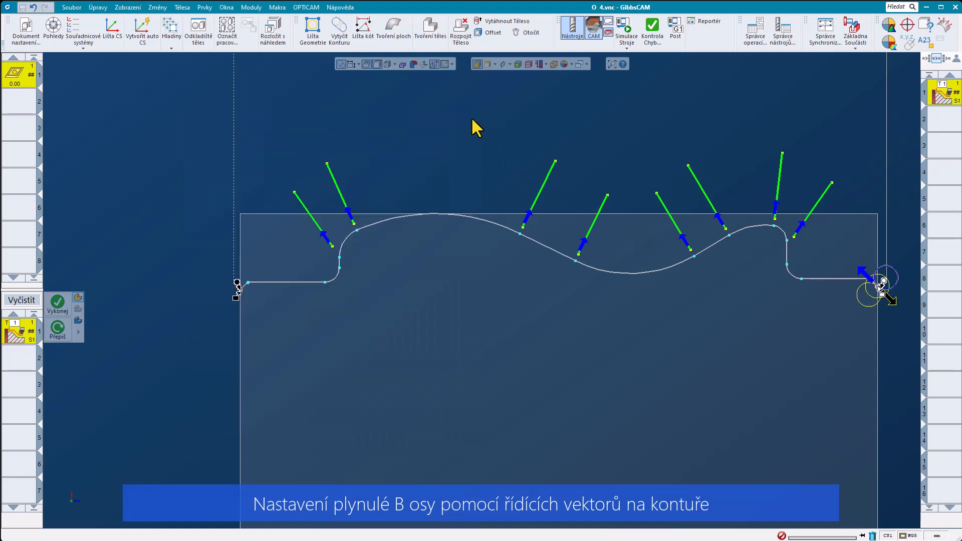
- Run the machine simulation of the B-axis contour turning and frame the workpiece and tool closely
left_click(627, 44)
left_click(655, 79)
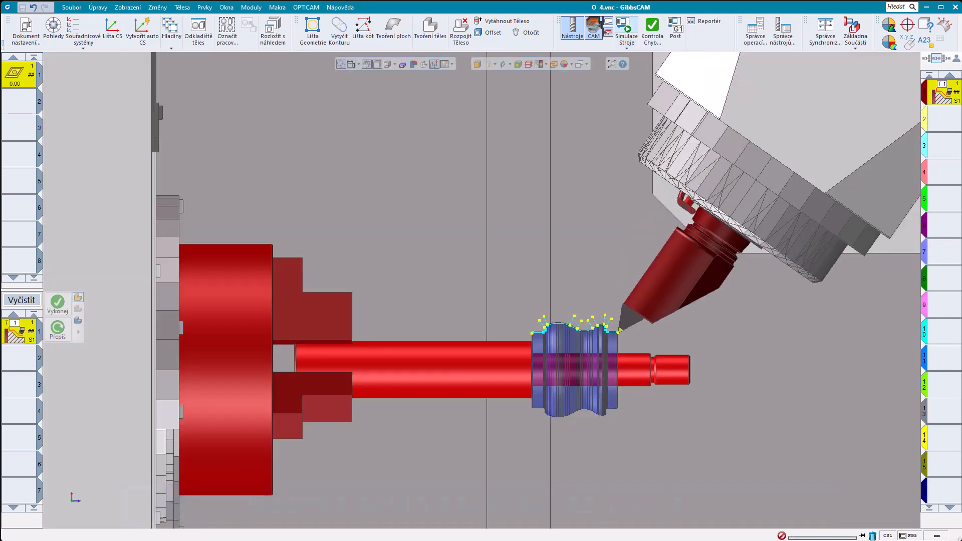
left_click_drag(487, 287, 699, 443)
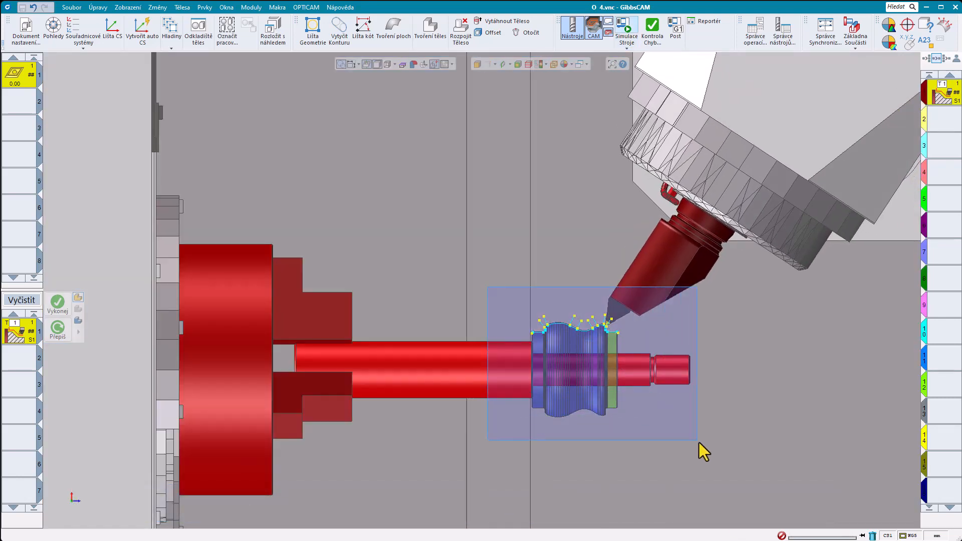